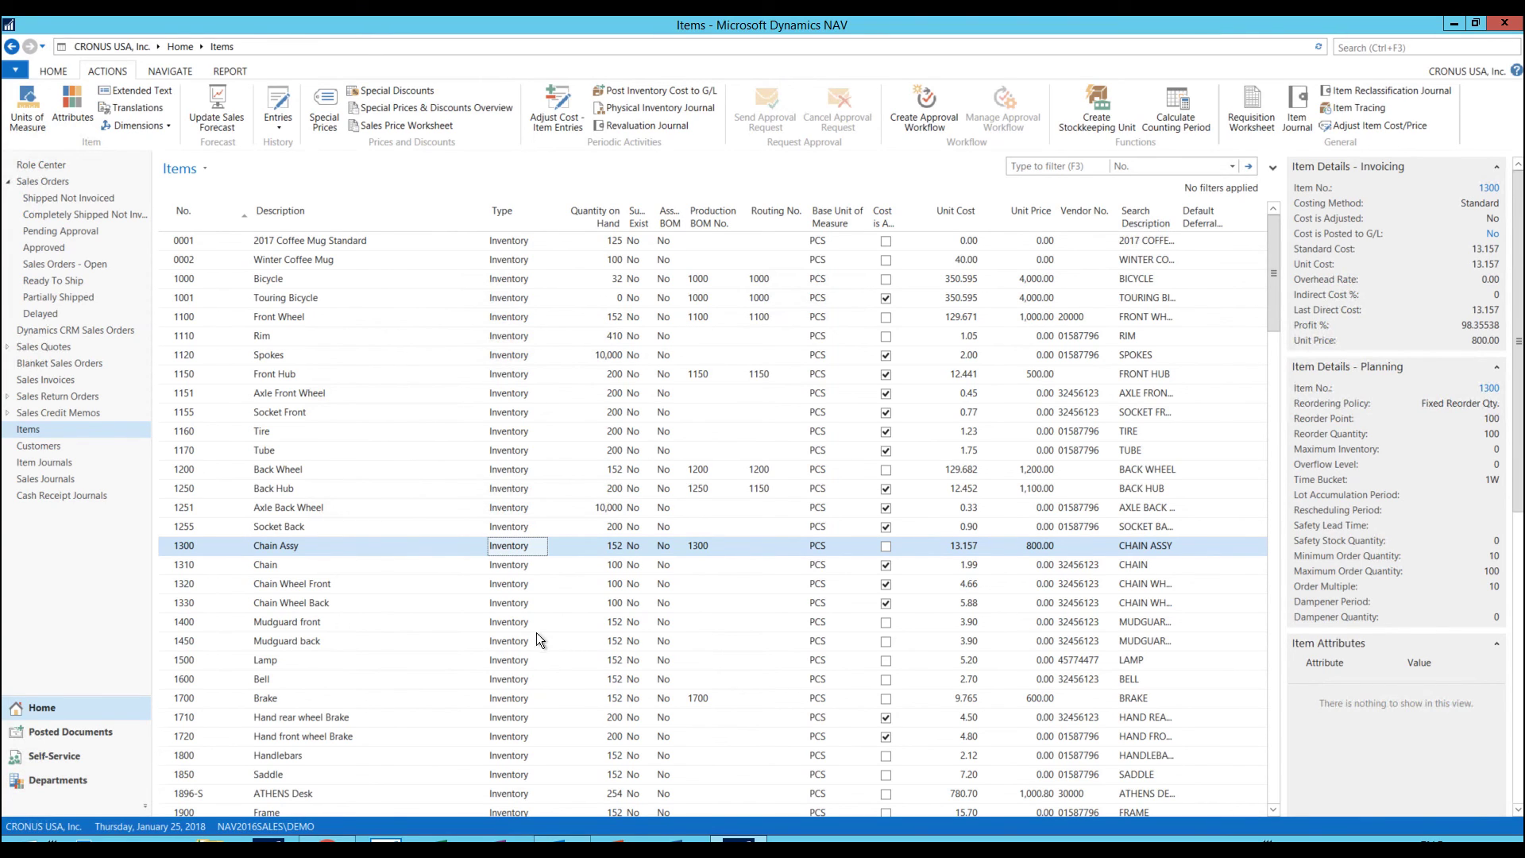
Select item 0002 Winter Coffee Mug and bring up its Entries list options.
{"action": "left_click", "coordinate": [346, 261]}
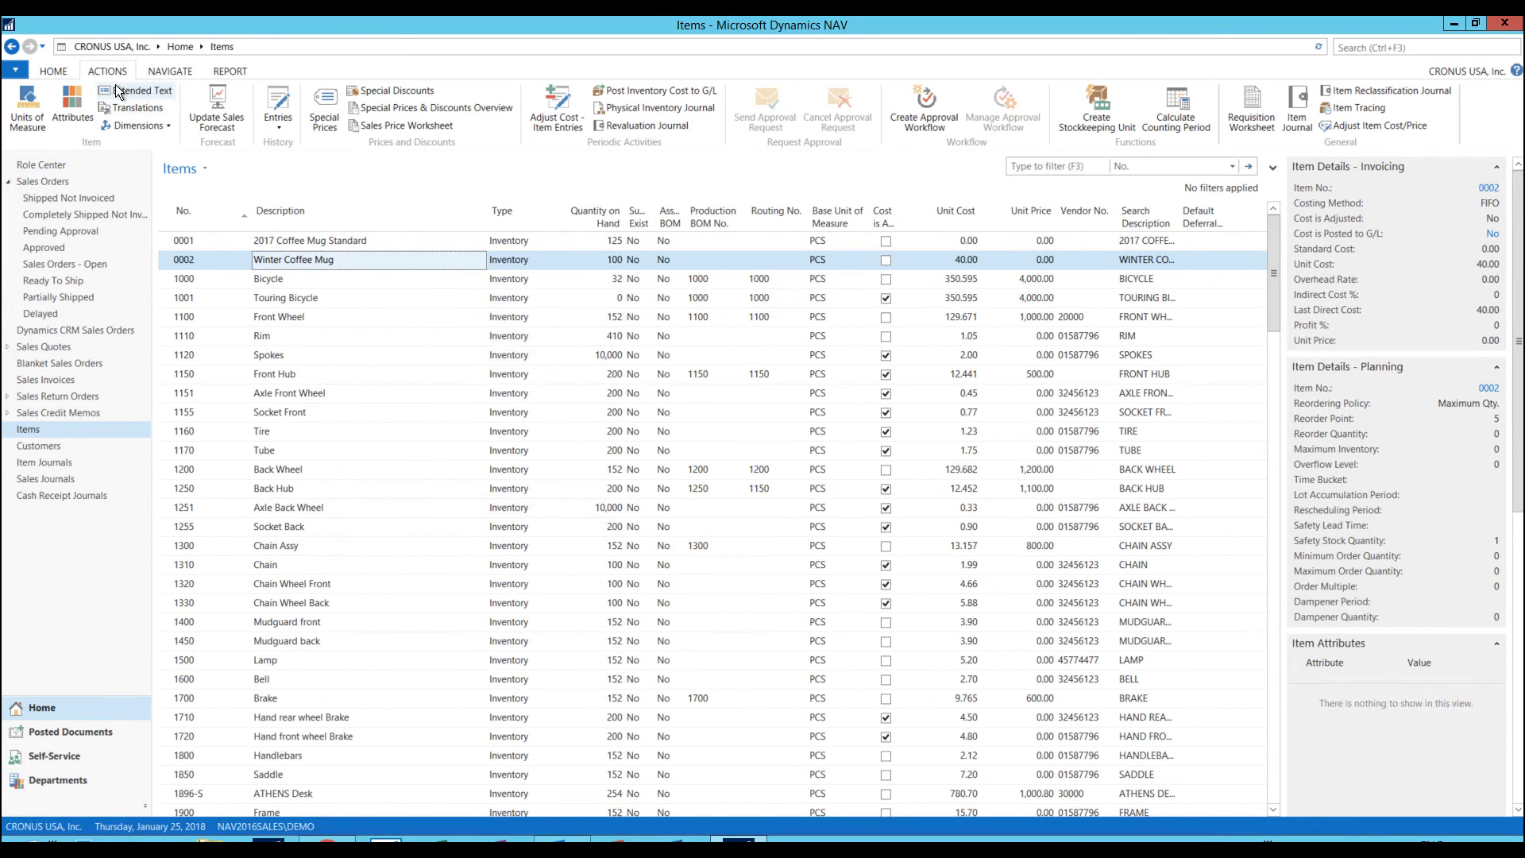
{"action": "left_click", "coordinate": [280, 119]}
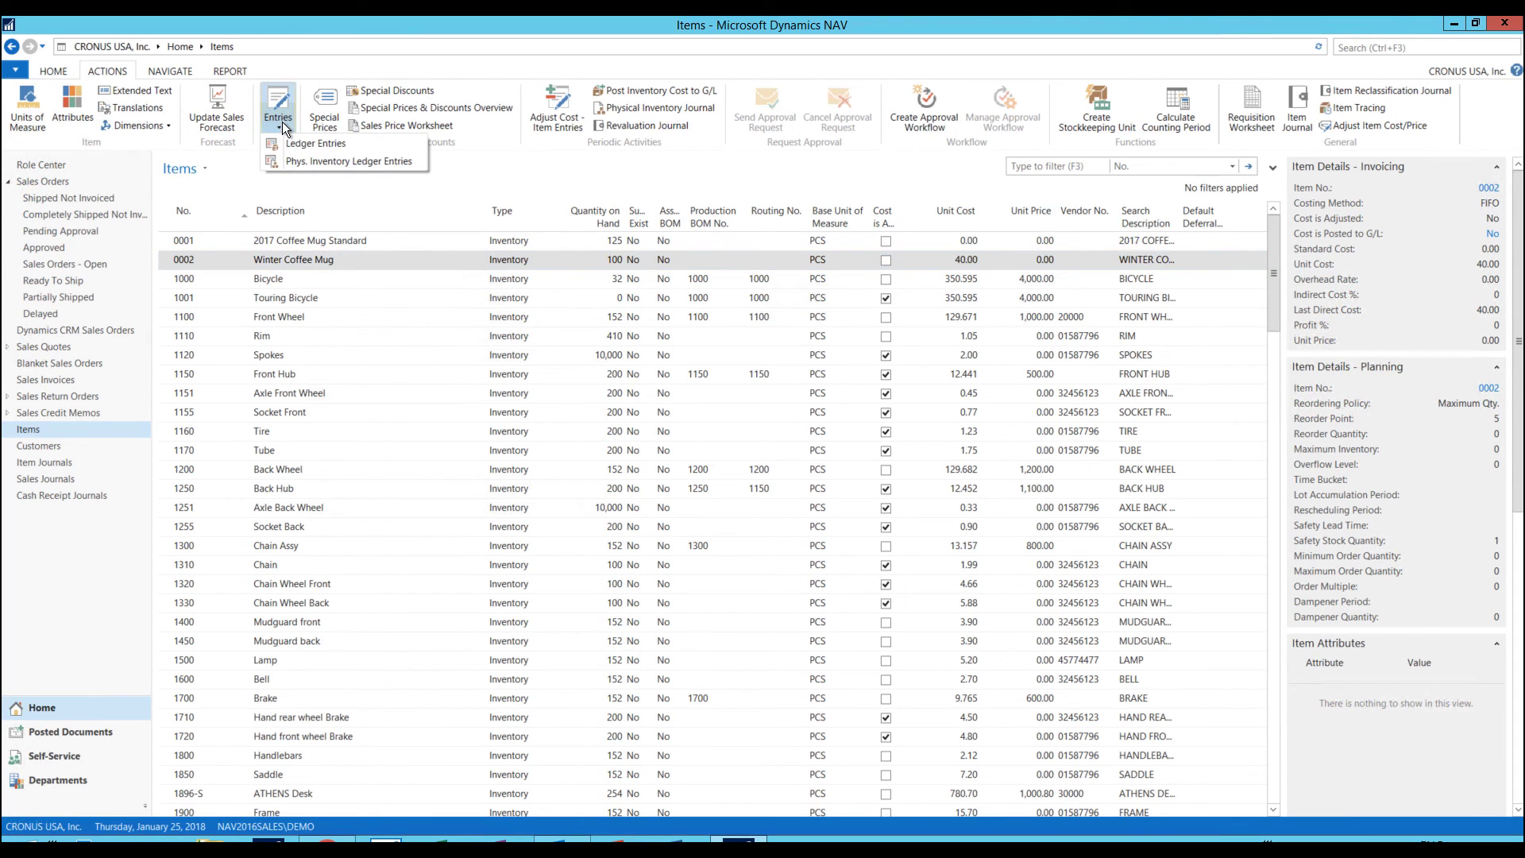
Open Item Ledger Entries for 0002, showing purchase 100, sale -100 and positive adjustment 100.
{"action": "left_click", "coordinate": [316, 144]}
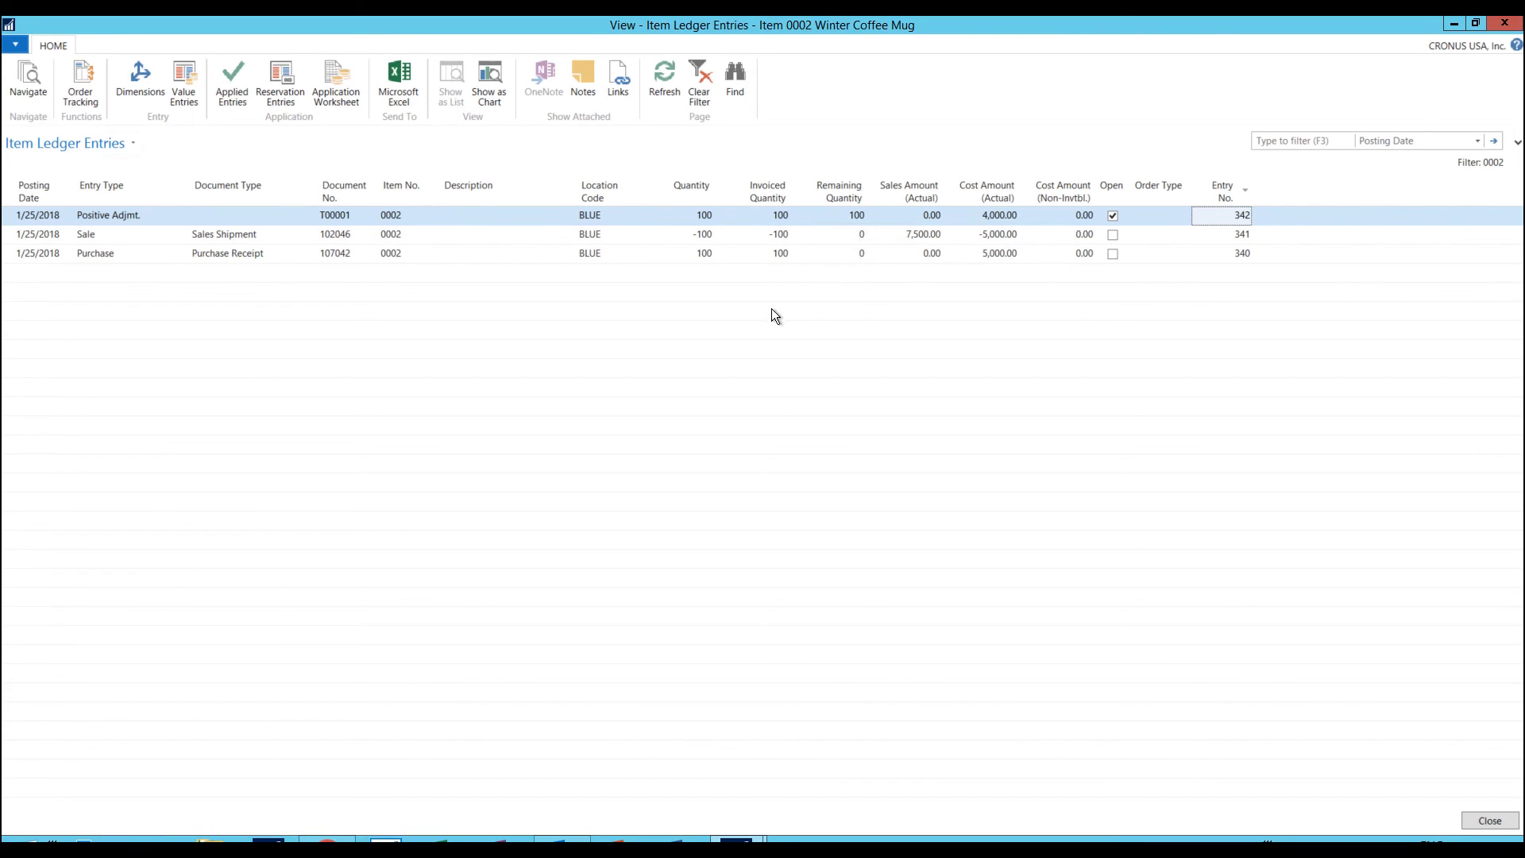
Open the Application Worksheet and filter it to item 0002.
{"action": "left_click", "coordinate": [332, 89]}
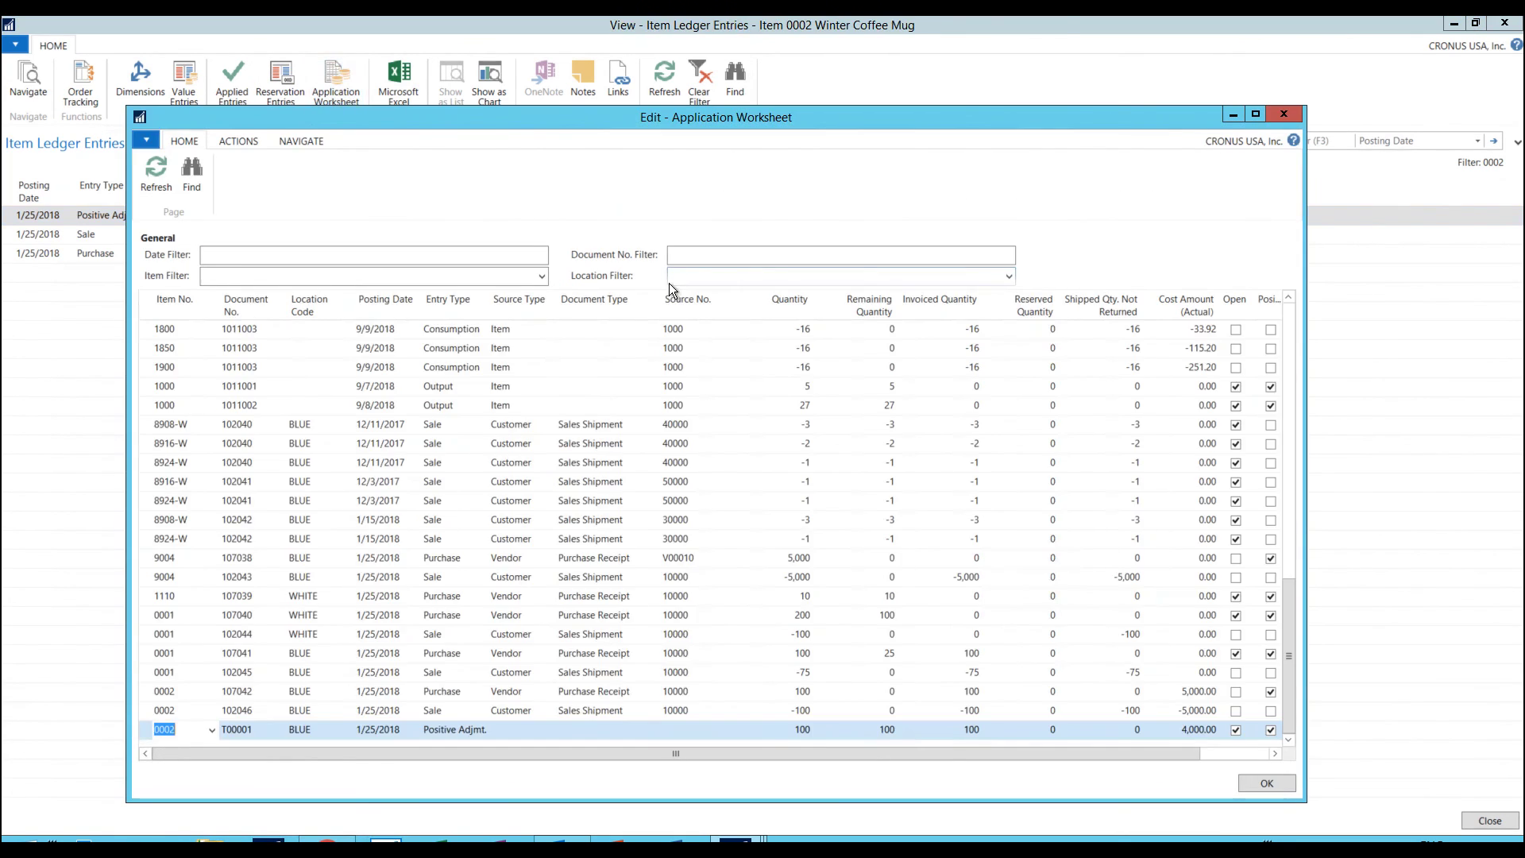
{"action": "left_click_drag", "start_coordinate": [573, 116], "coordinate": [645, 95]}
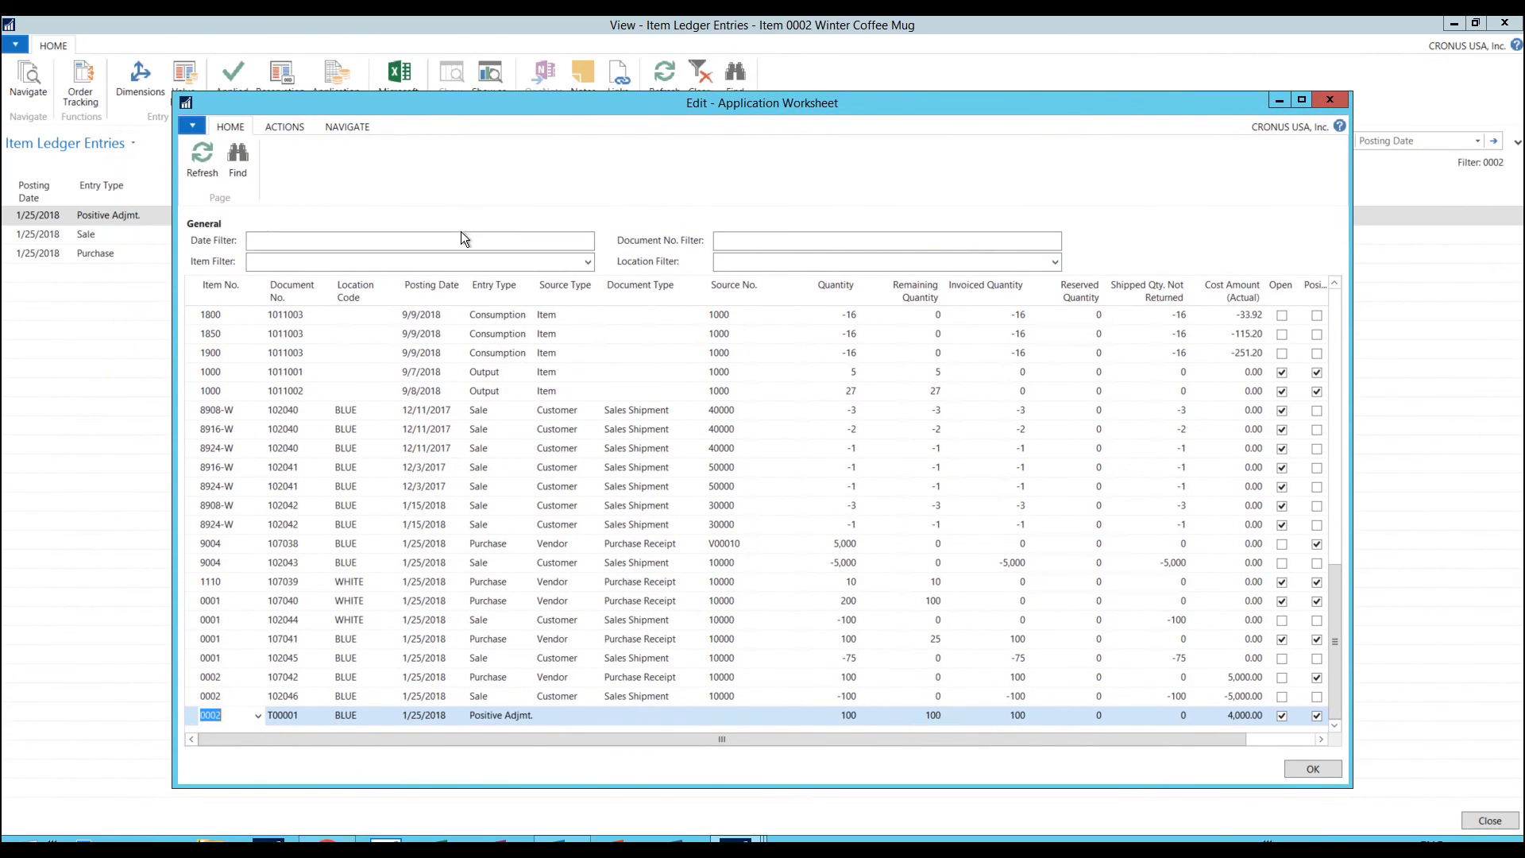
{"action": "left_click", "coordinate": [367, 265]}
{"action": "type", "text": "0002"}
{"action": "key", "text": "Tab"}
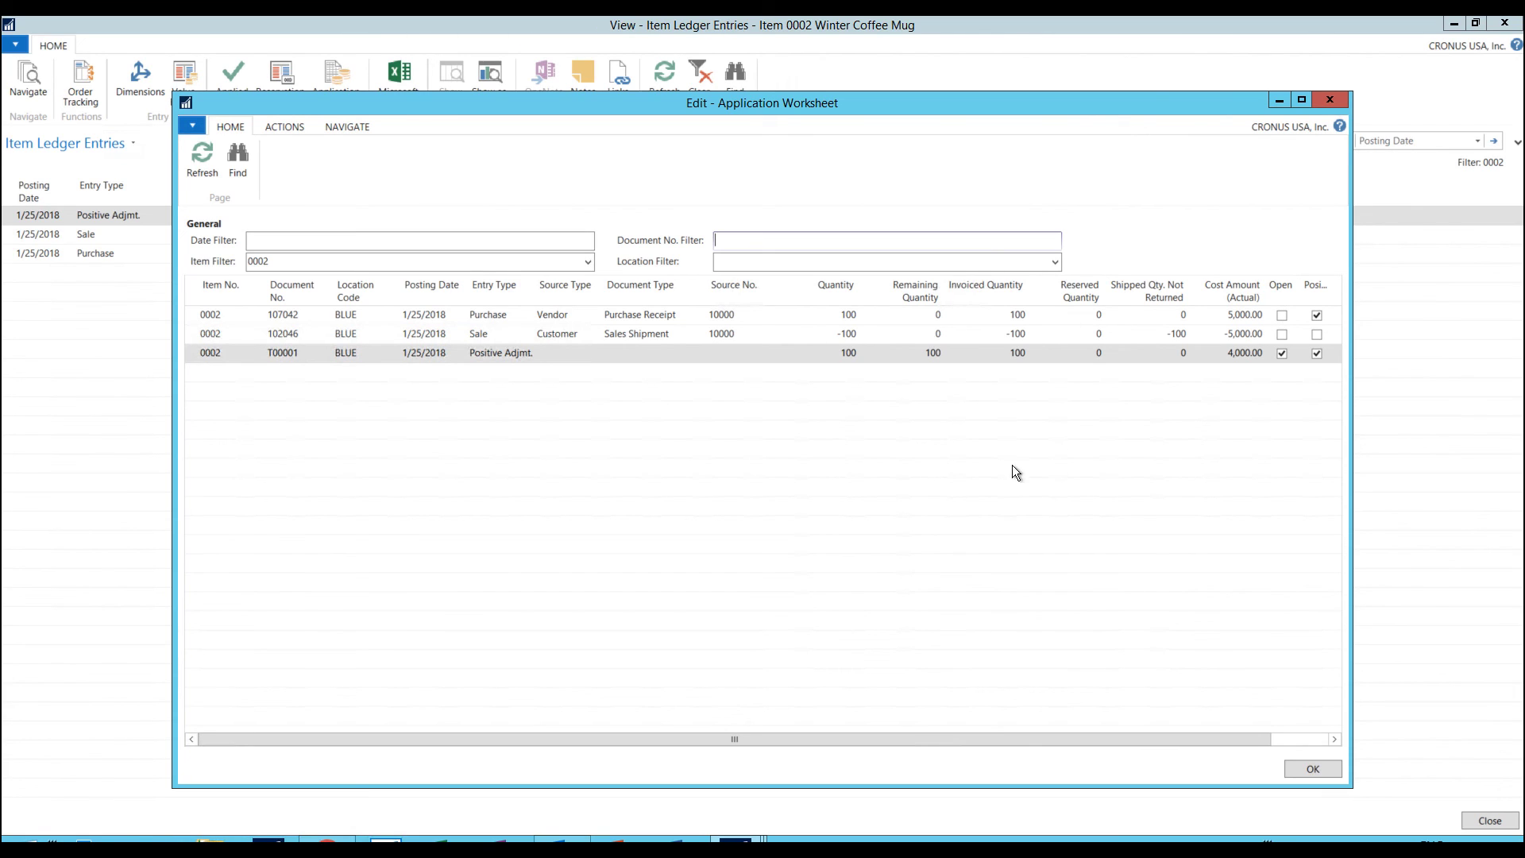
Show the Applied Entries for the purchase entry, revealing sales shipment 102046 at -100.
{"action": "left_click", "coordinate": [286, 127]}
{"action": "left_click", "coordinate": [335, 128]}
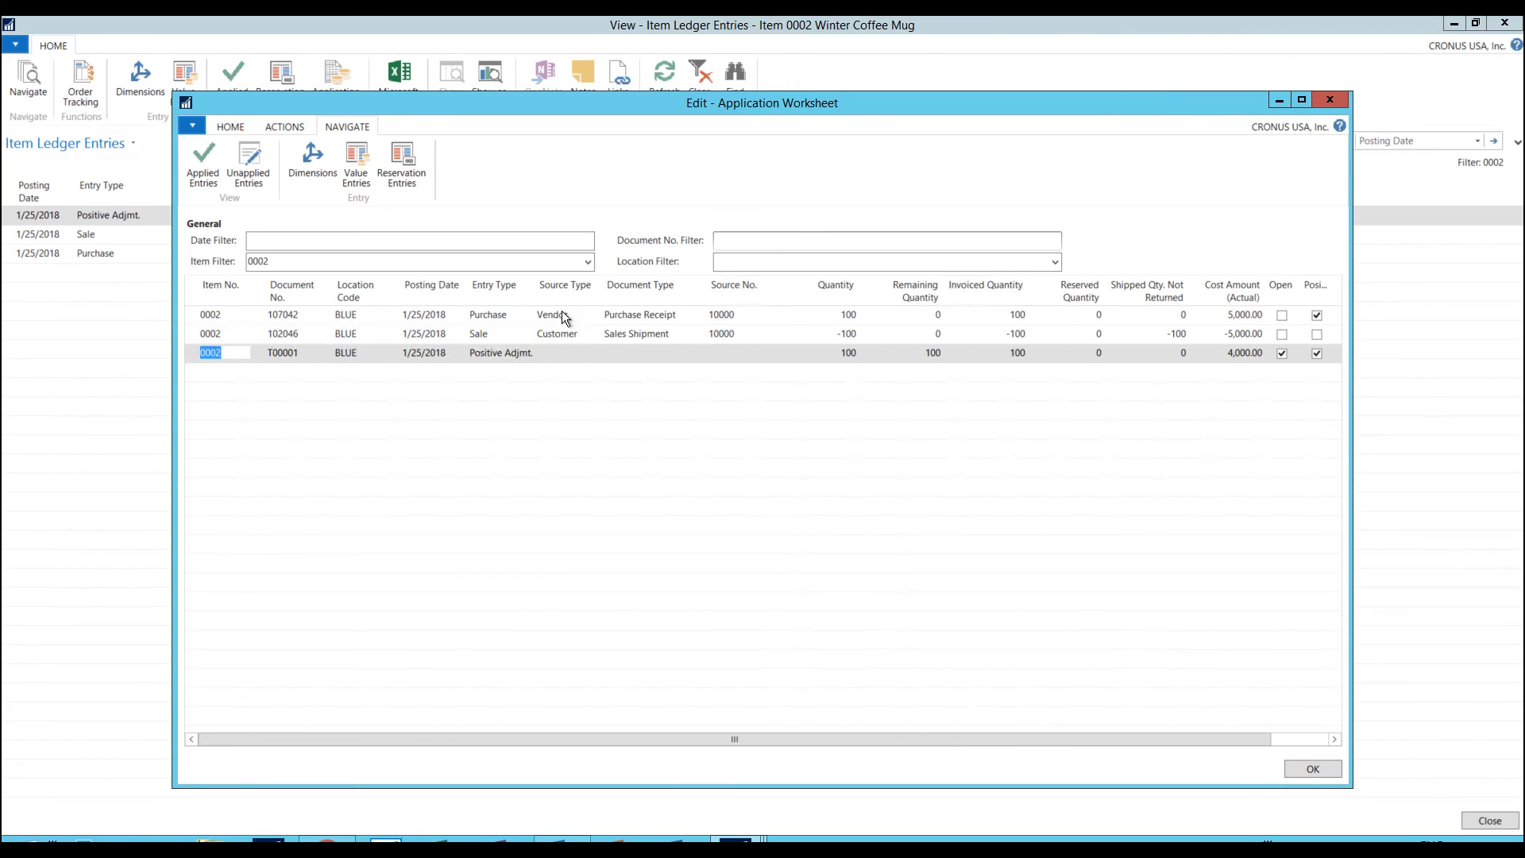
{"action": "left_click", "coordinate": [456, 316]}
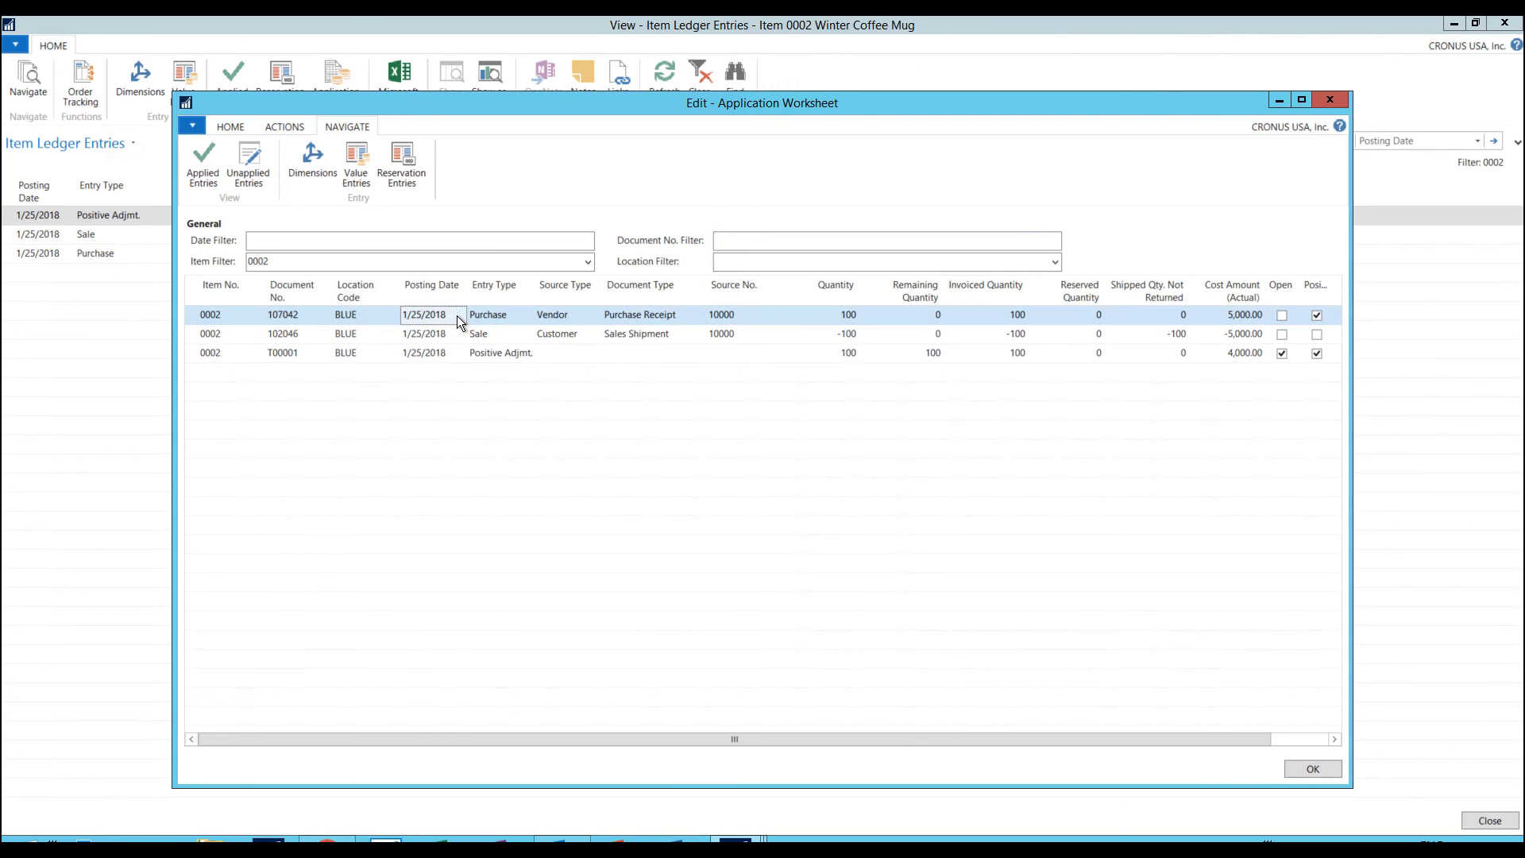
{"action": "left_click", "coordinate": [208, 158]}
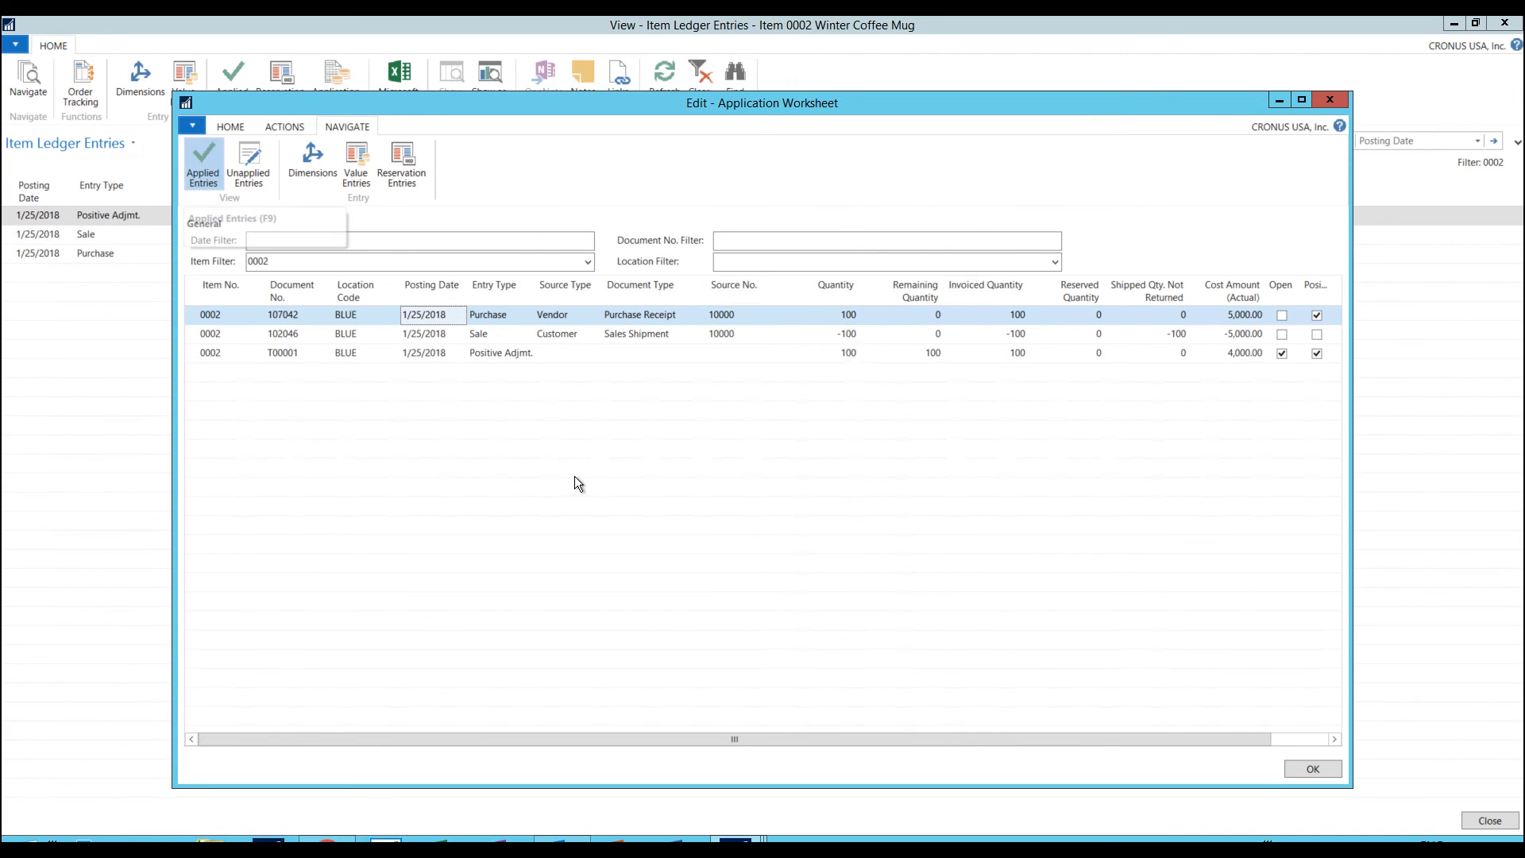
{"action": "left_click_drag", "start_coordinate": [635, 165], "coordinate": [602, 218]}
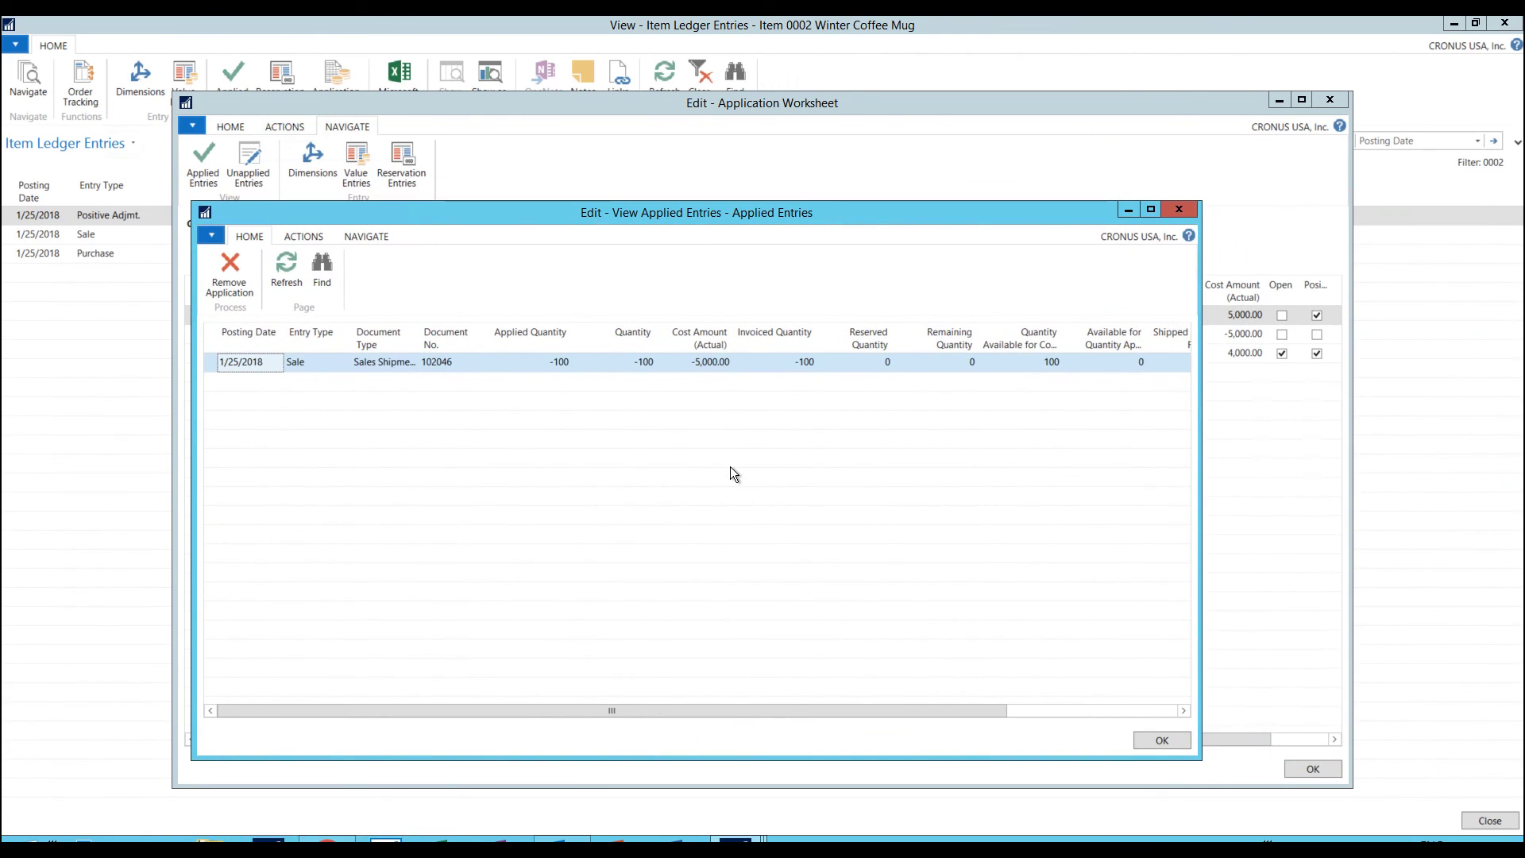
Remove the sale's application to the purchase, then select the Positive Adjmt. entry T00001.
{"action": "left_click", "coordinate": [239, 276]}
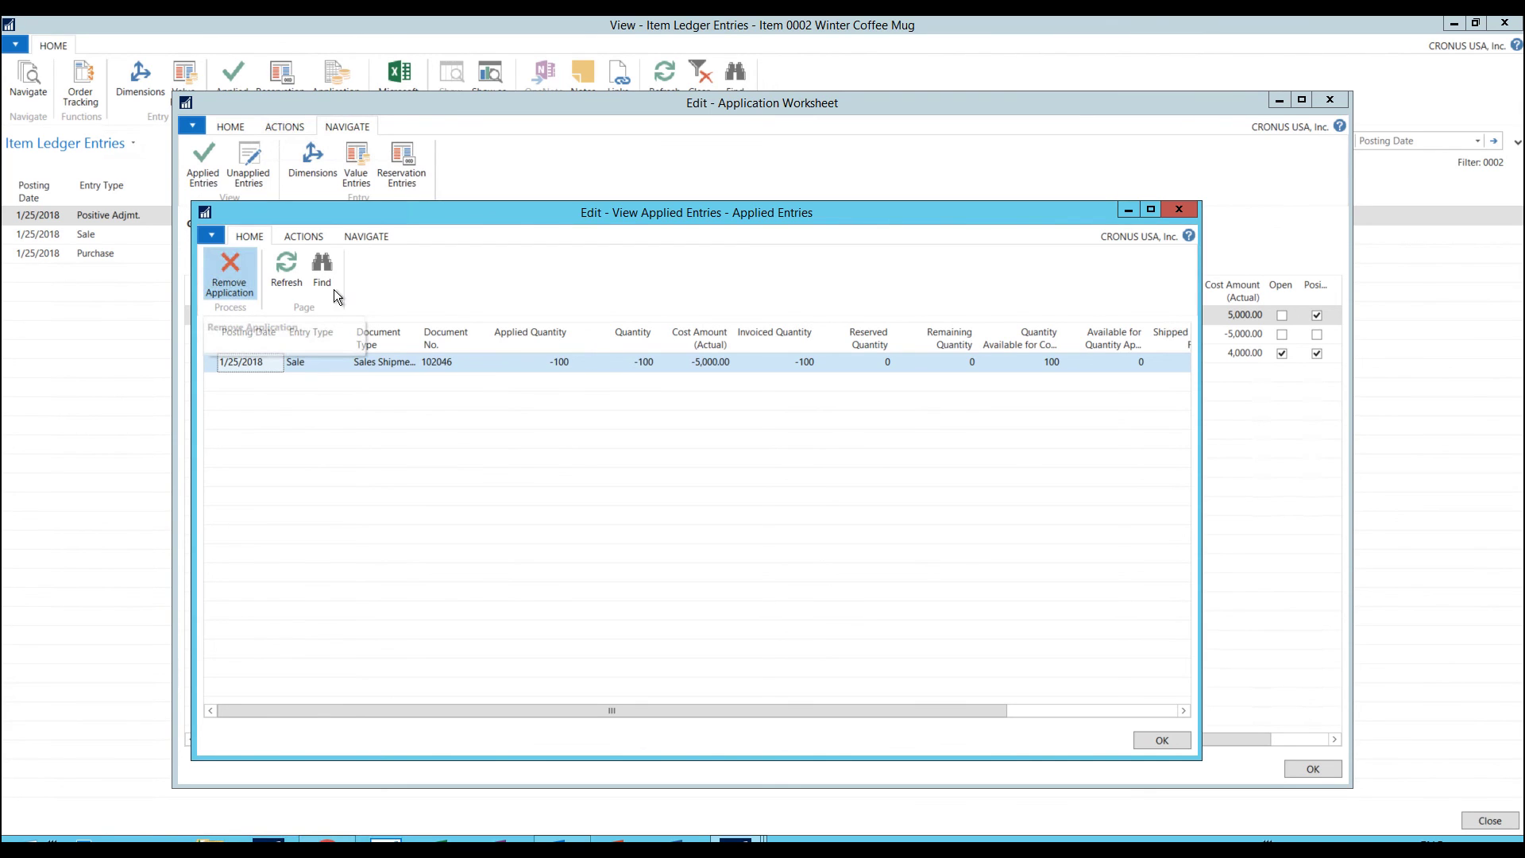
{"action": "left_click", "coordinate": [1177, 209]}
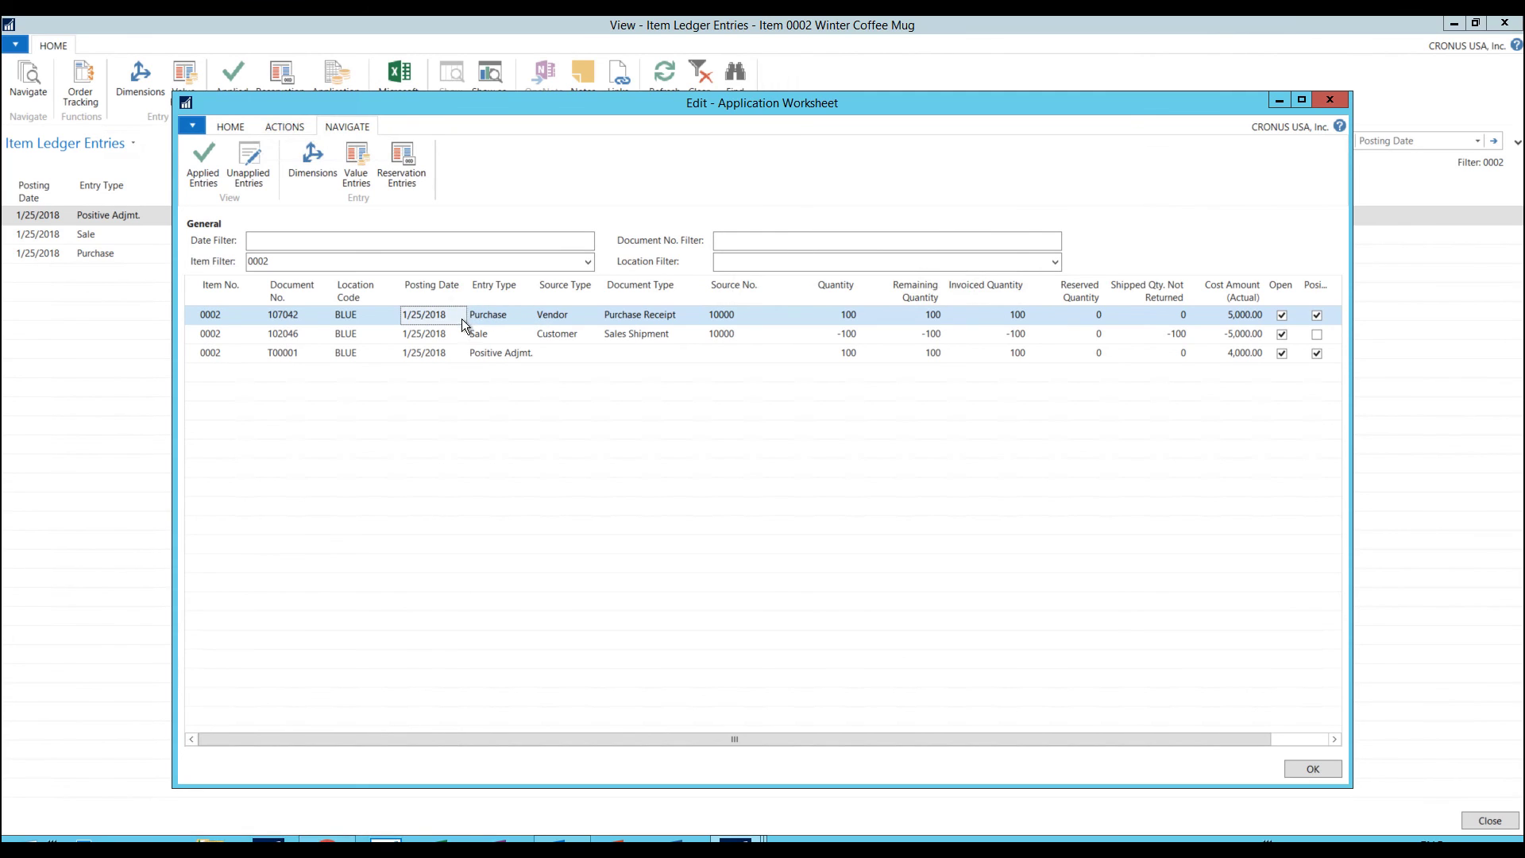
{"action": "left_click", "coordinate": [489, 350]}
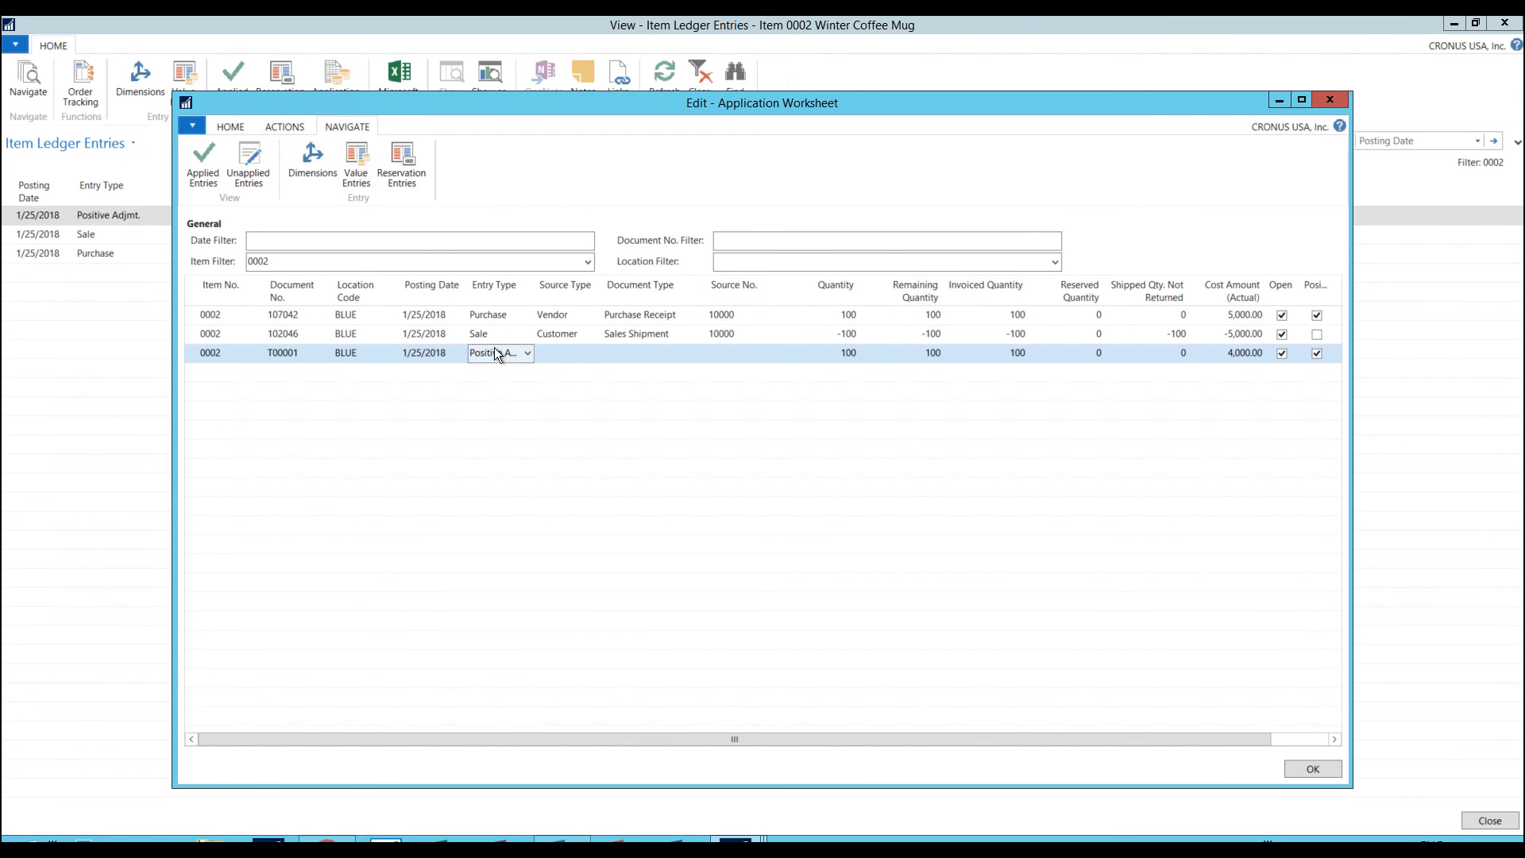
{"action": "left_click", "coordinate": [248, 163]}
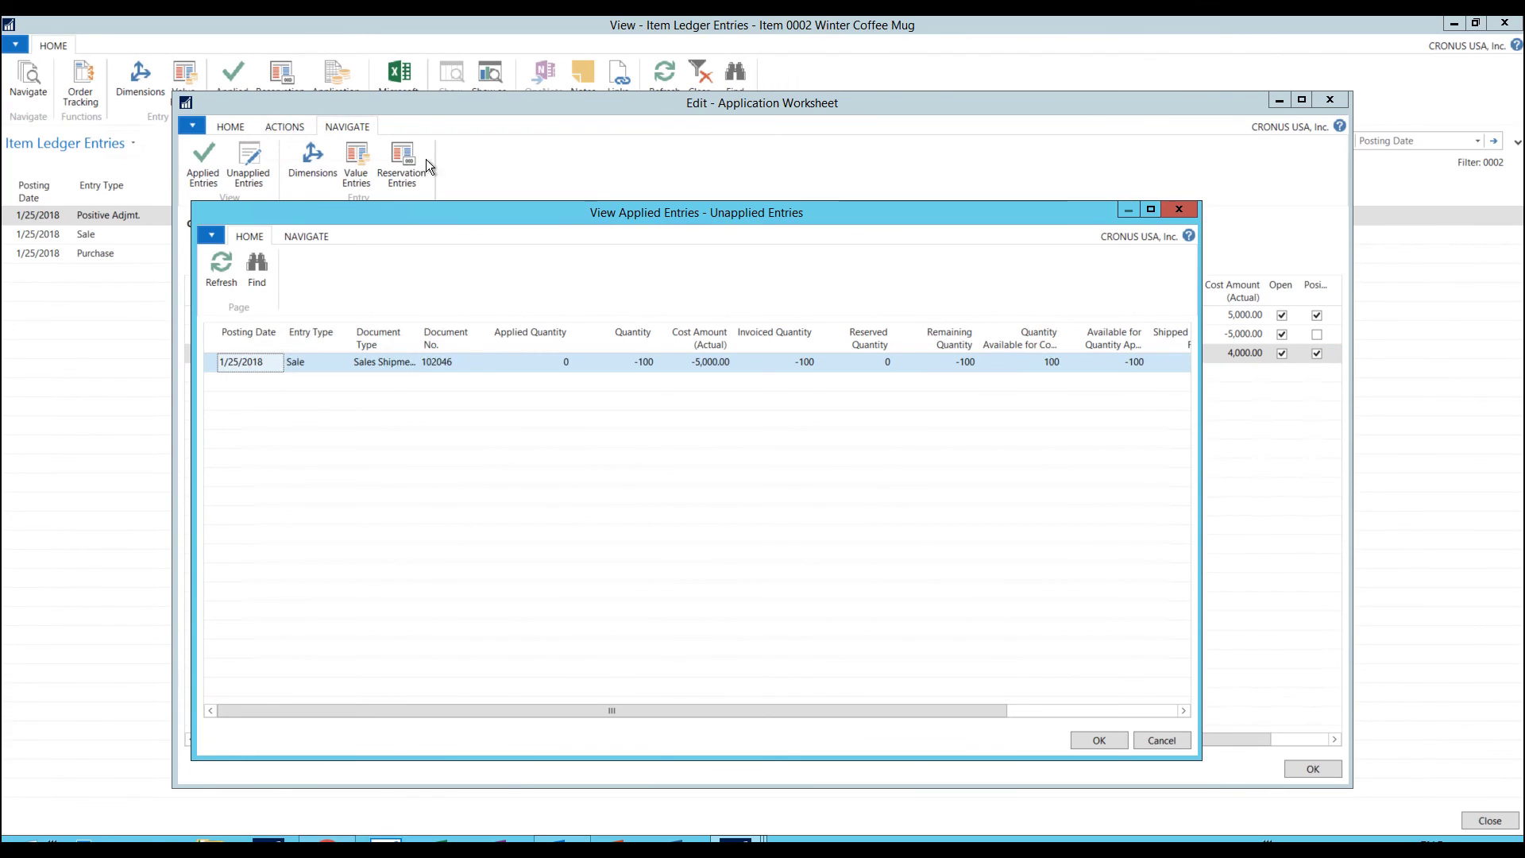
{"action": "left_click_drag", "start_coordinate": [794, 215], "coordinate": [798, 502]}
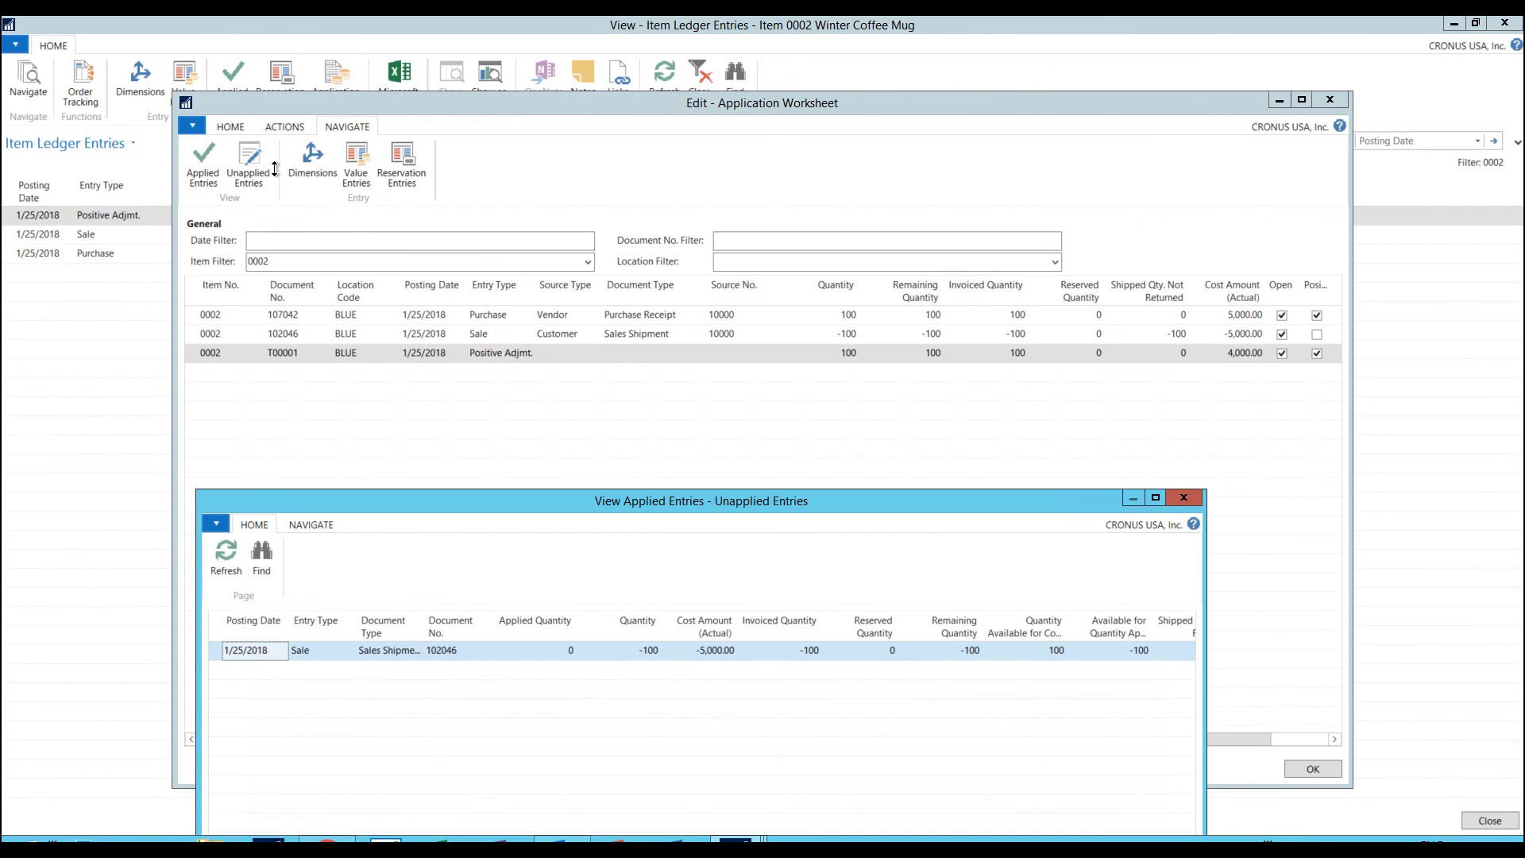
{"action": "left_click_drag", "start_coordinate": [717, 499], "coordinate": [756, 129]}
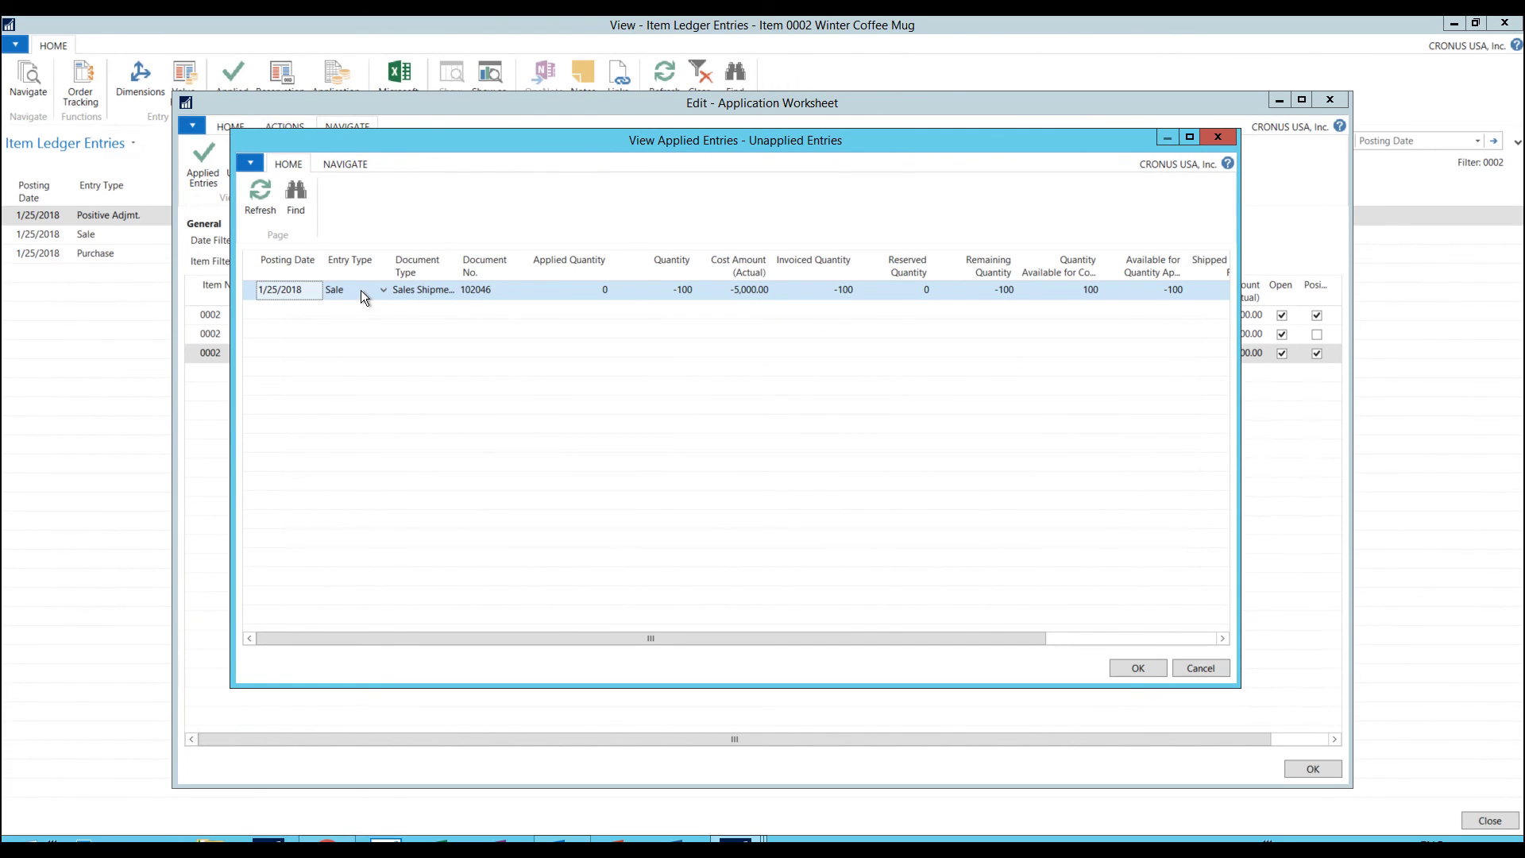
{"action": "left_click_drag", "start_coordinate": [742, 133], "coordinate": [745, 418]}
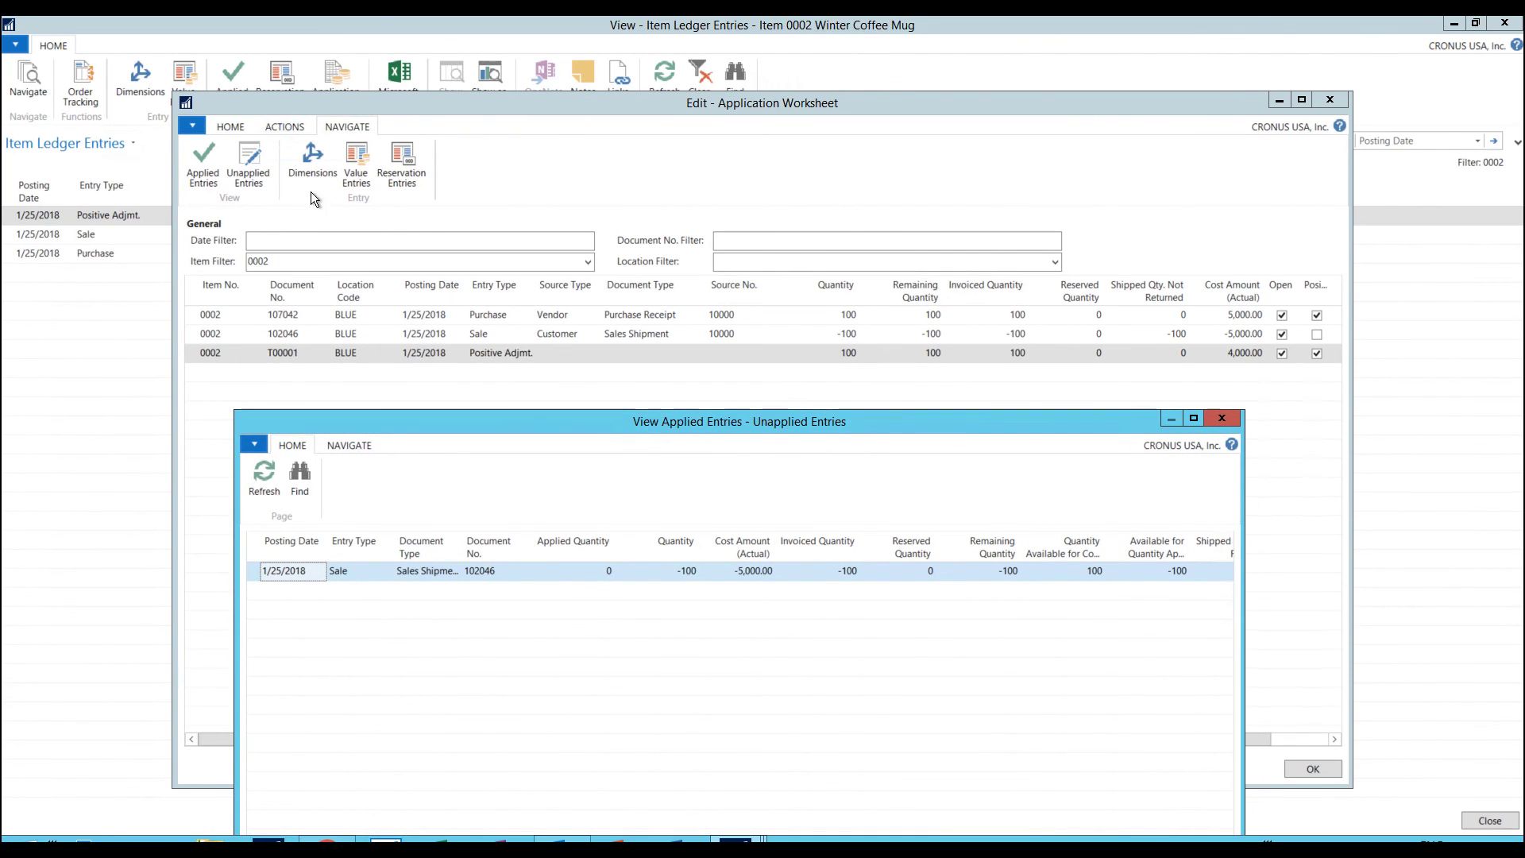
{"action": "left_click_drag", "start_coordinate": [689, 419], "coordinate": [697, 160]}
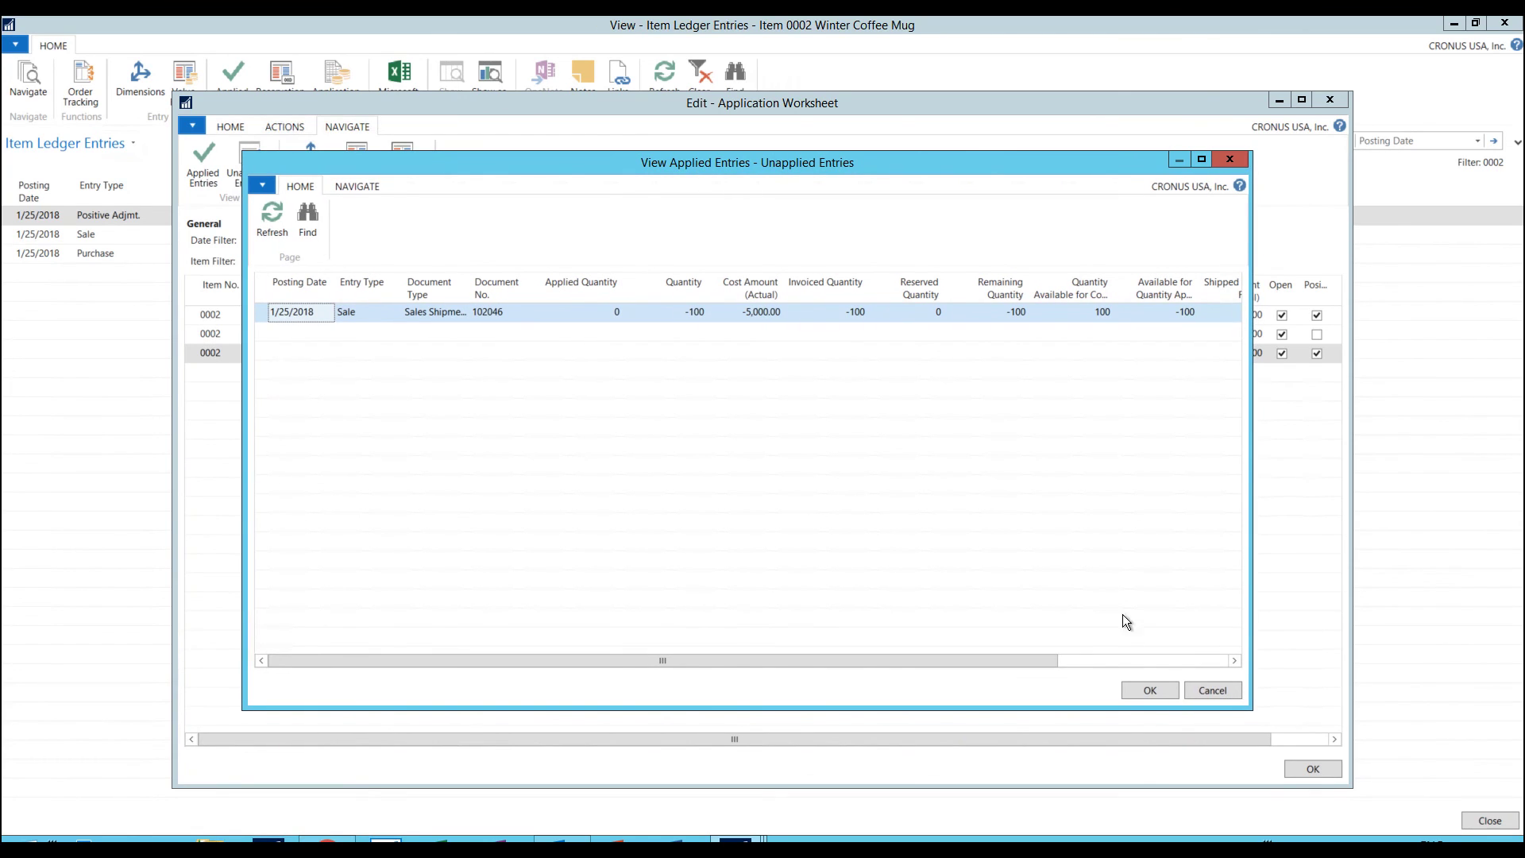
{"action": "left_click", "coordinate": [1137, 690]}
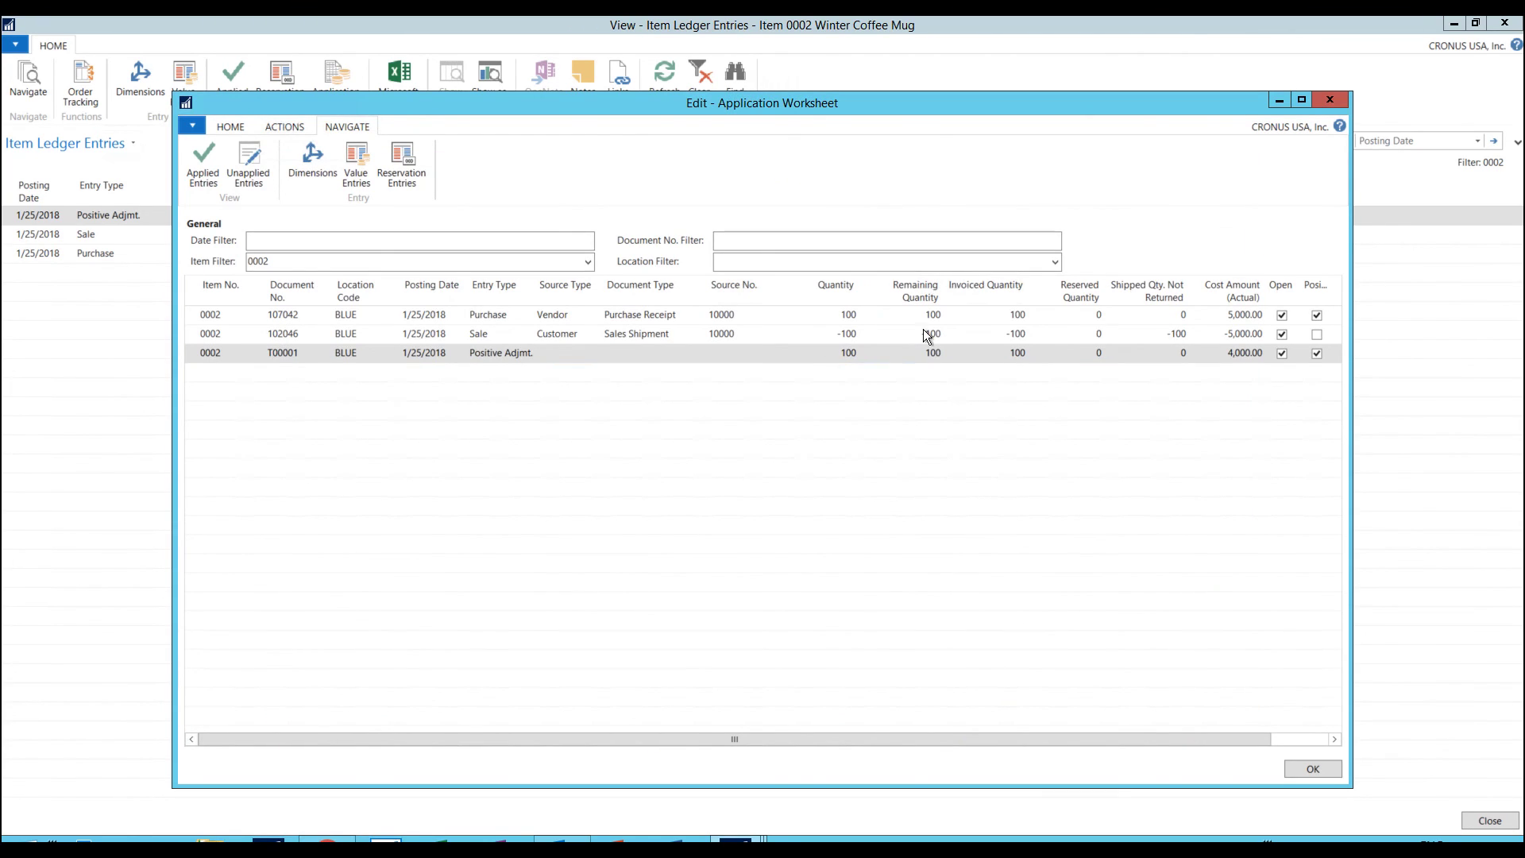
Apply the sale entry to the Positive Adjmt. entry and confirm with OK.
{"action": "left_click", "coordinate": [612, 331]}
{"action": "left_click", "coordinate": [562, 350]}
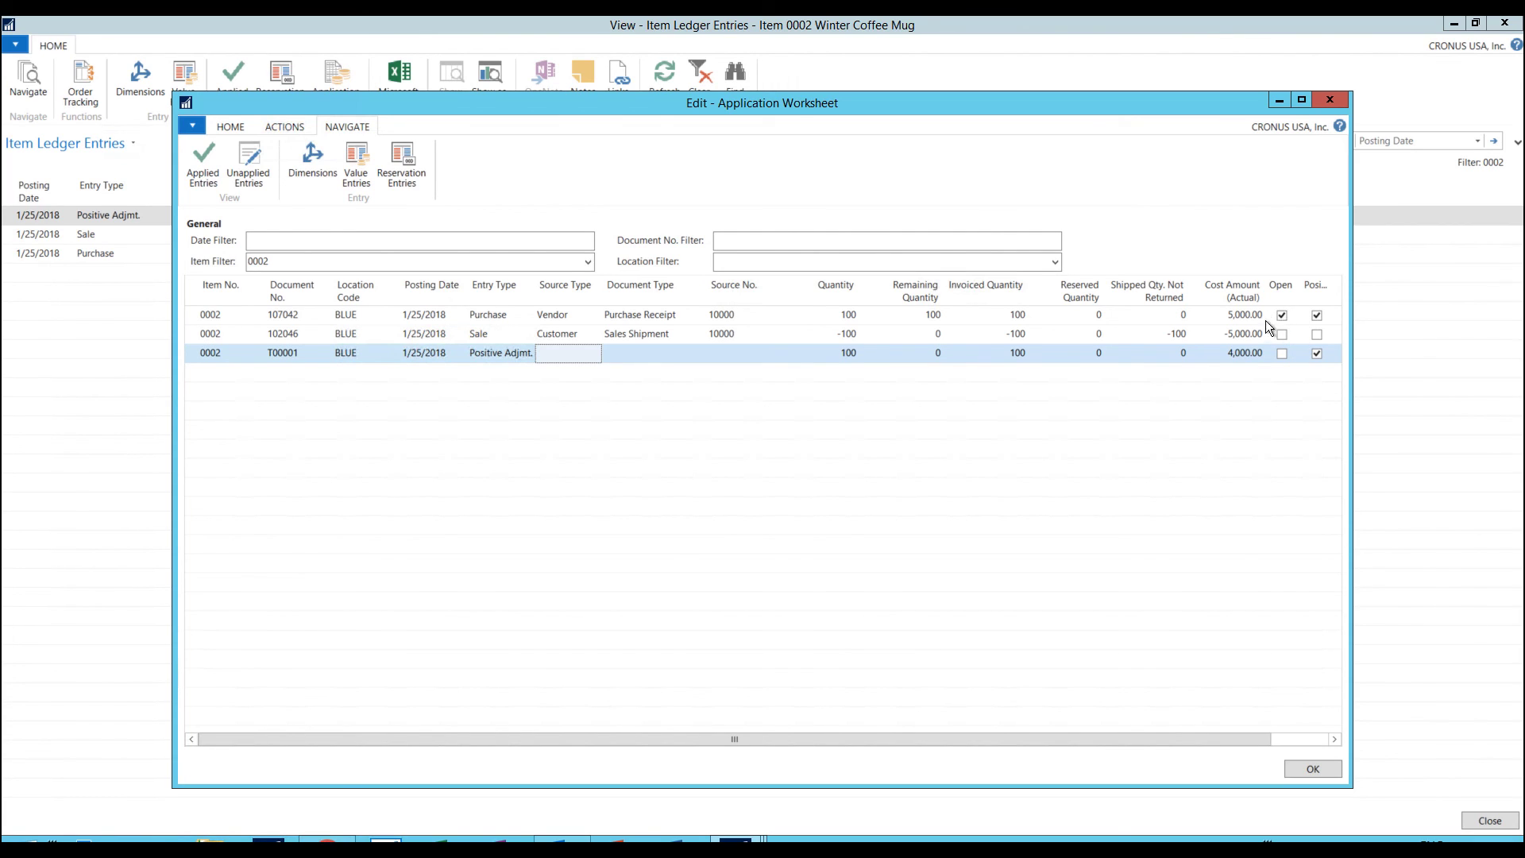
{"action": "left_click", "coordinate": [1312, 768]}
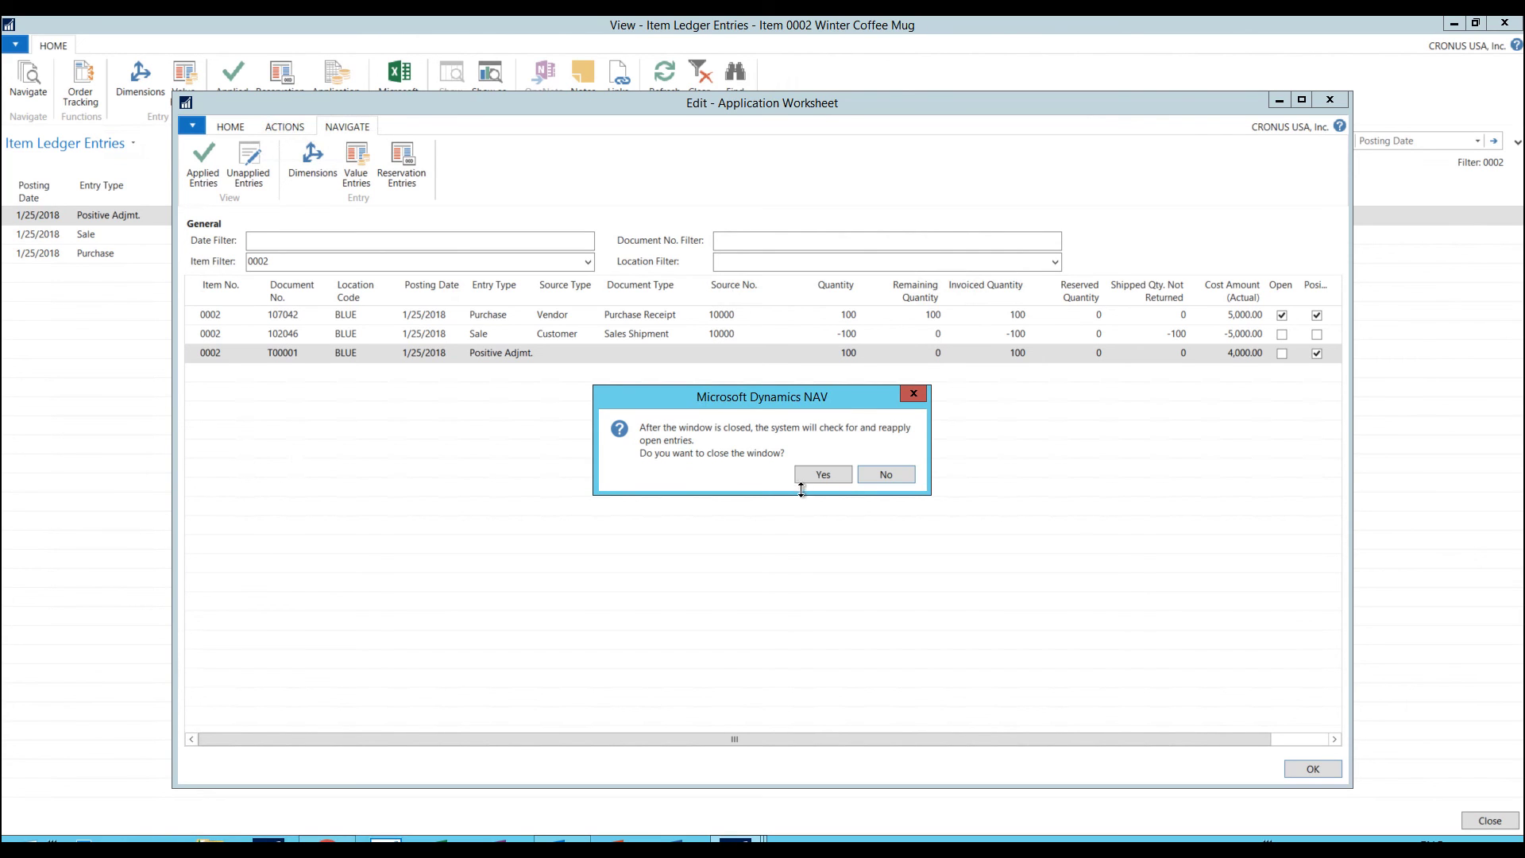
Confirm closing the worksheet and reapplying open entries, leaving only the purchase open.
{"action": "left_click", "coordinate": [830, 475]}
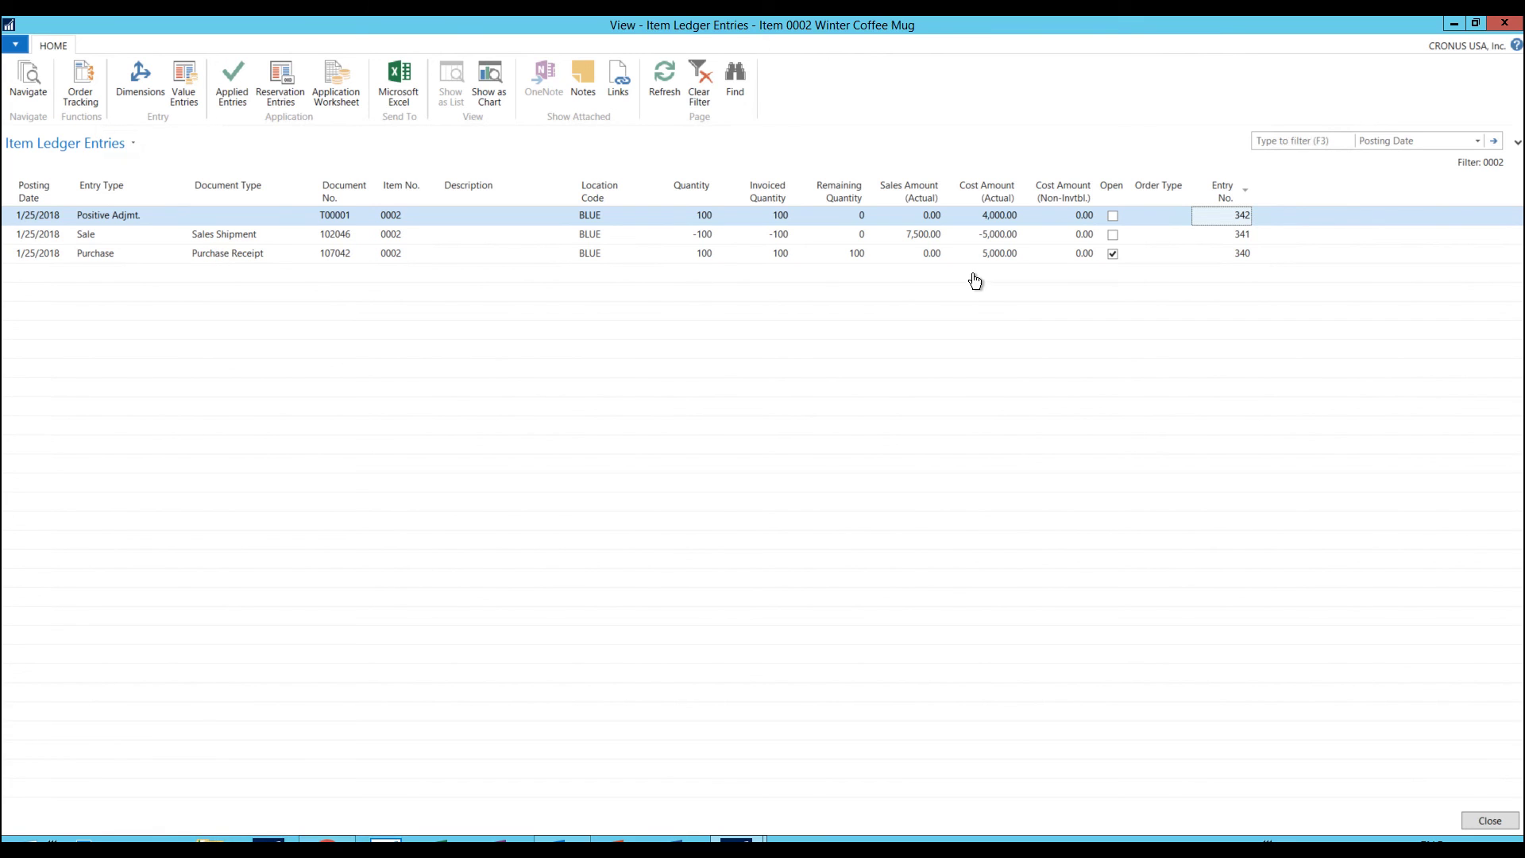
Widen the Cost is Adjusted column on the Items list, showing Winter Coffee Mug still No.
{"action": "left_click", "coordinate": [1504, 32]}
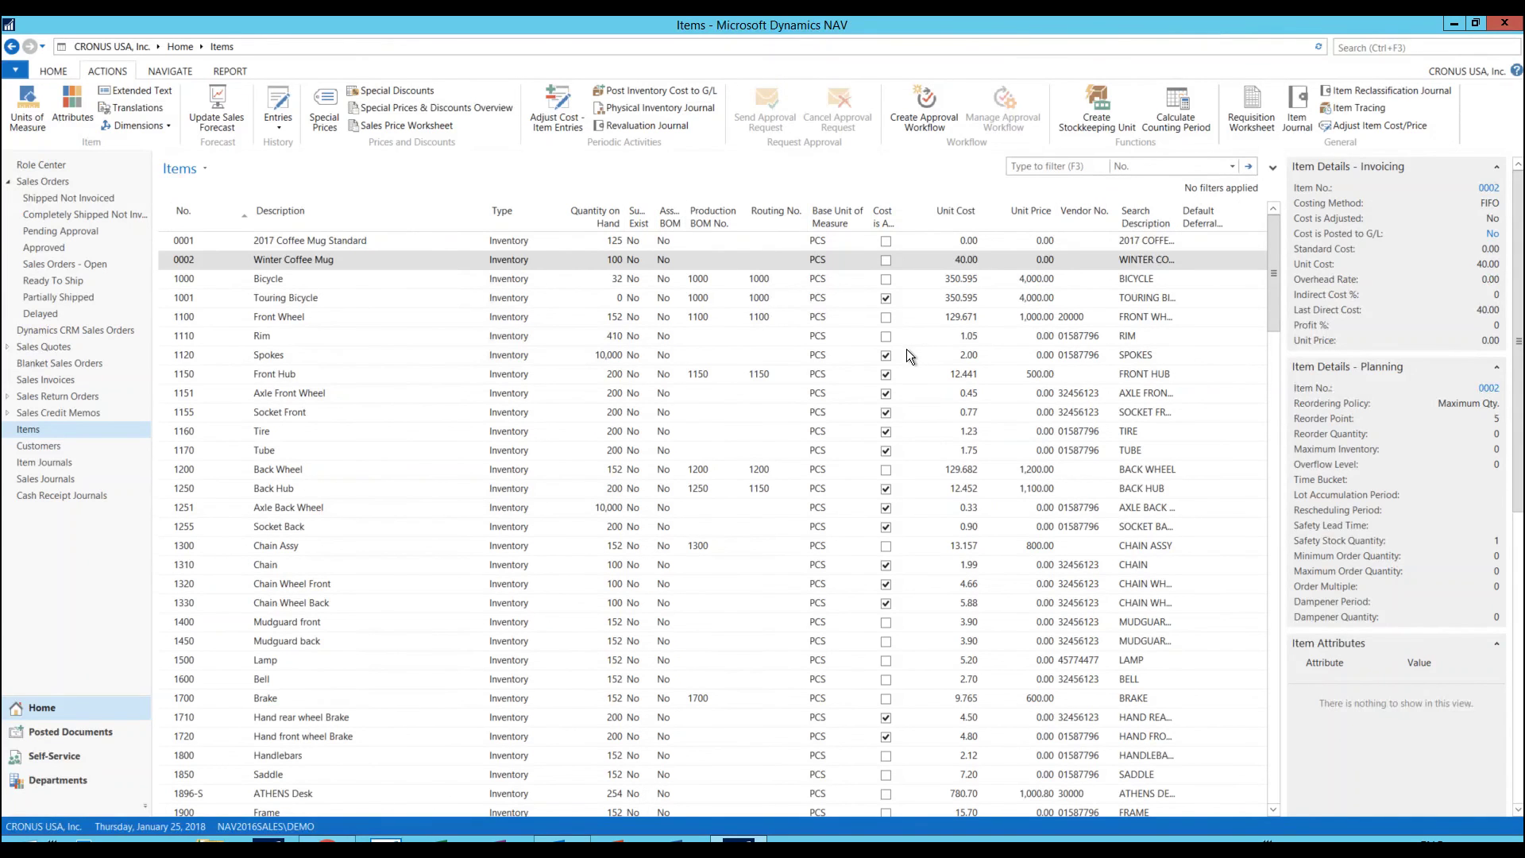
{"action": "double_click", "coordinate": [906, 226]}
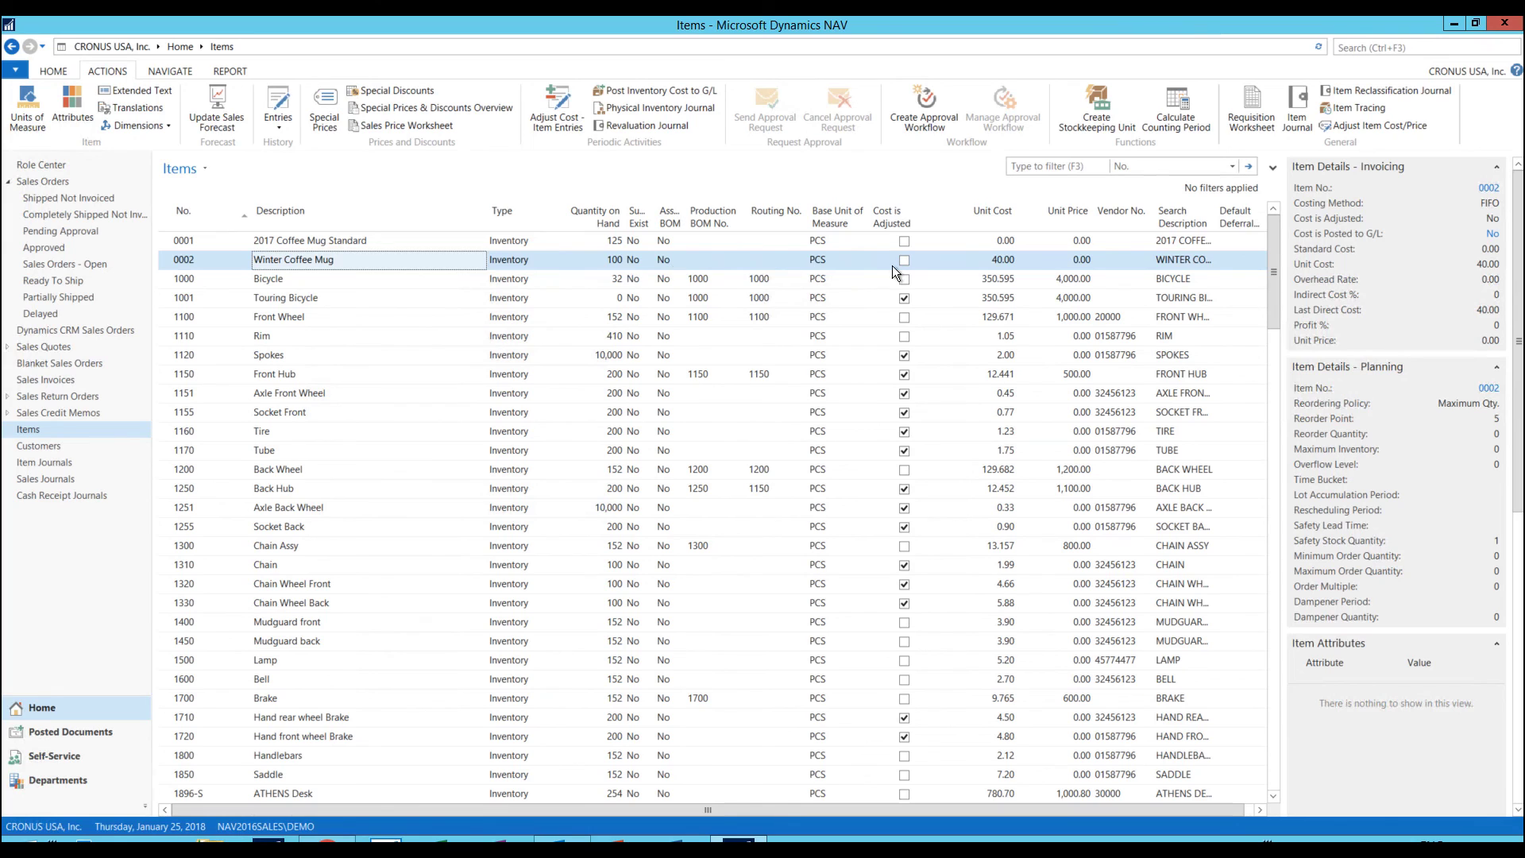
{"action": "left_click", "coordinate": [273, 130]}
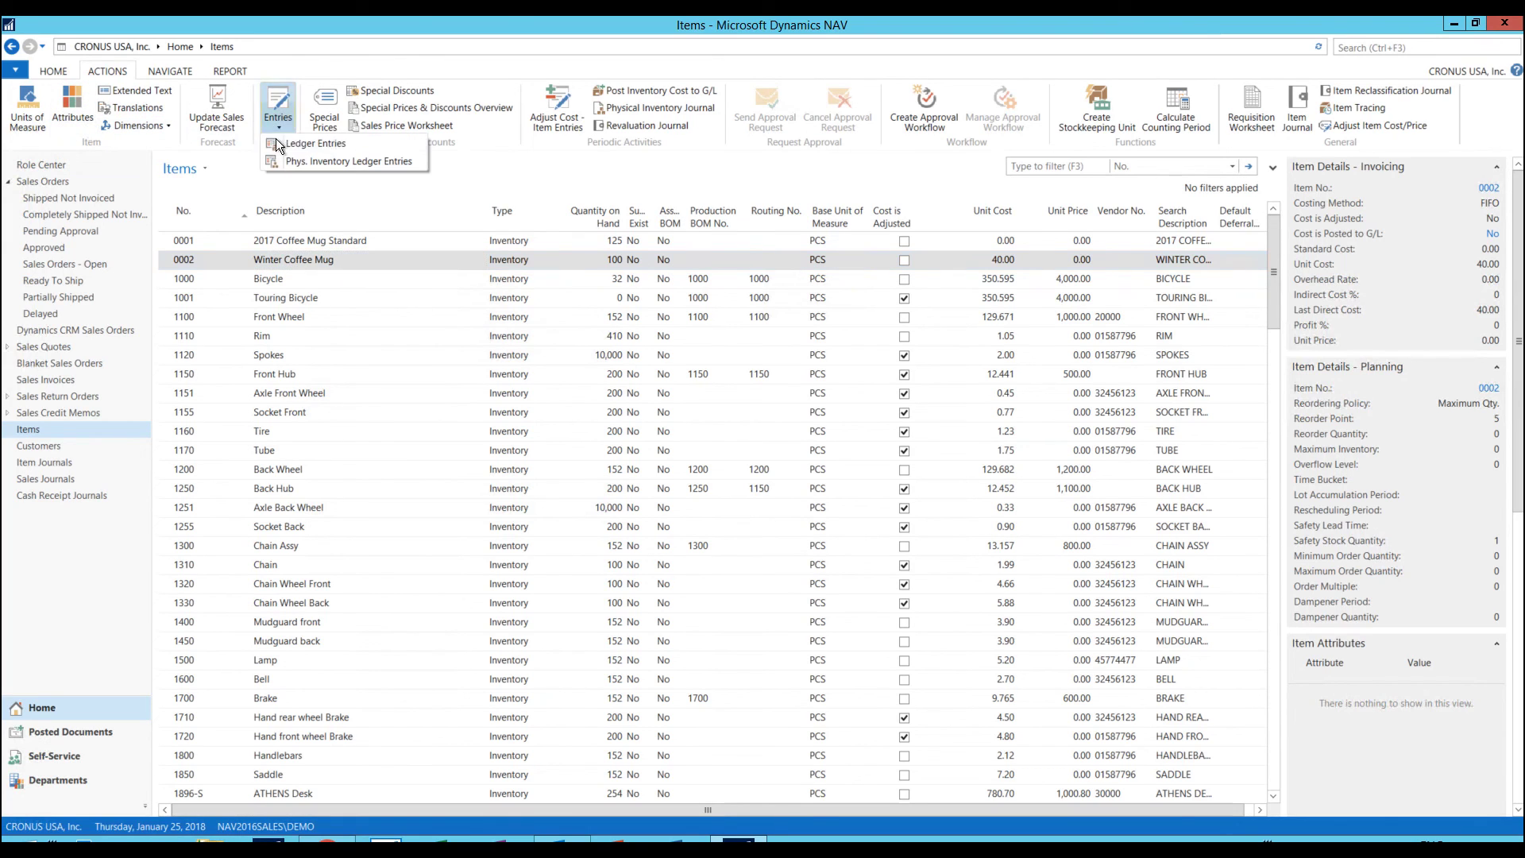
{"action": "left_click", "coordinate": [279, 142]}
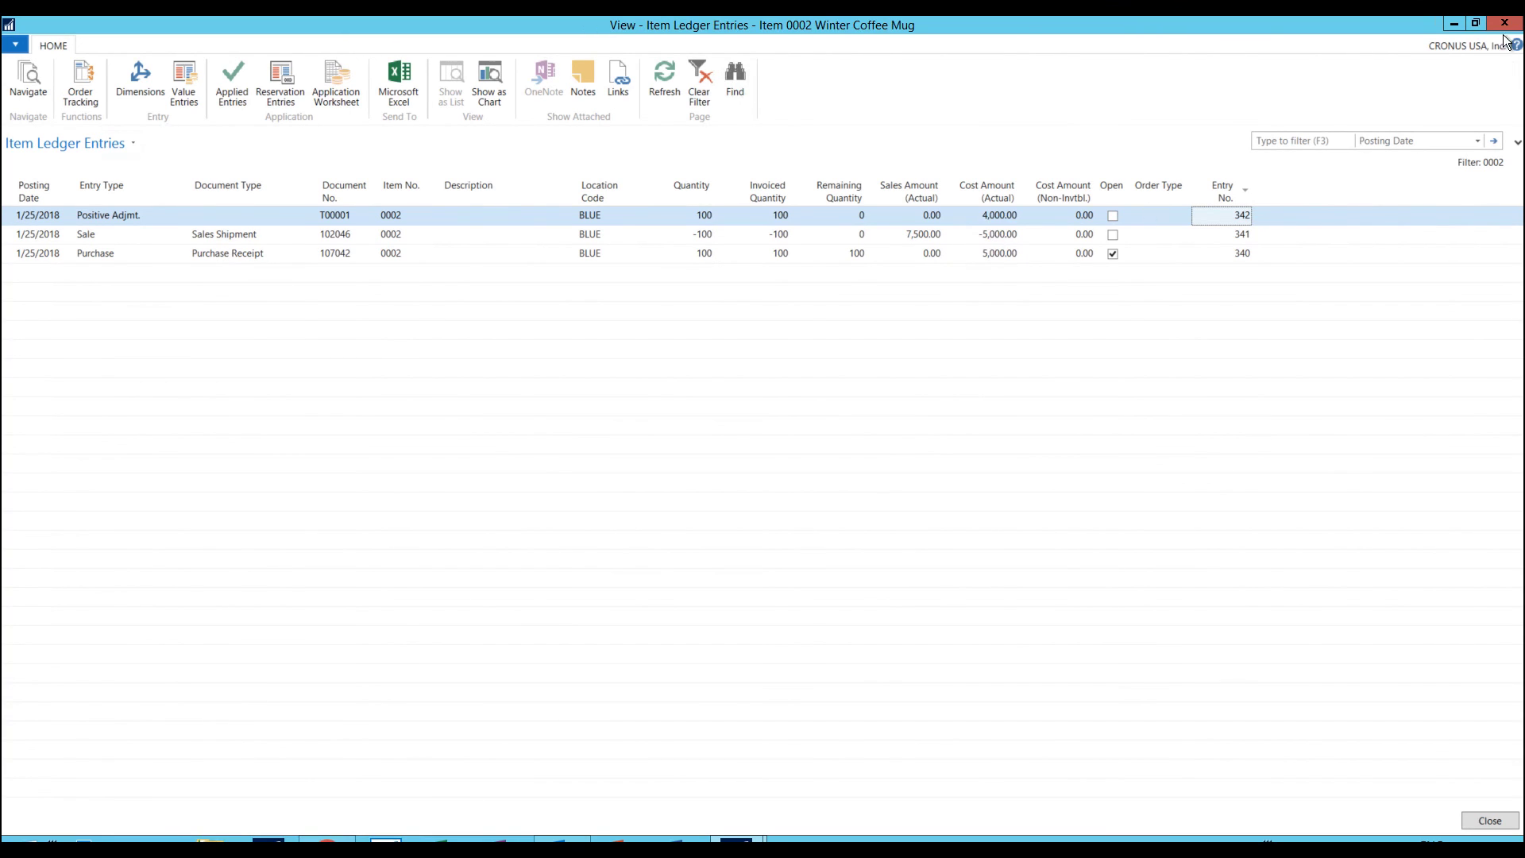
{"action": "key", "text": "Escape"}
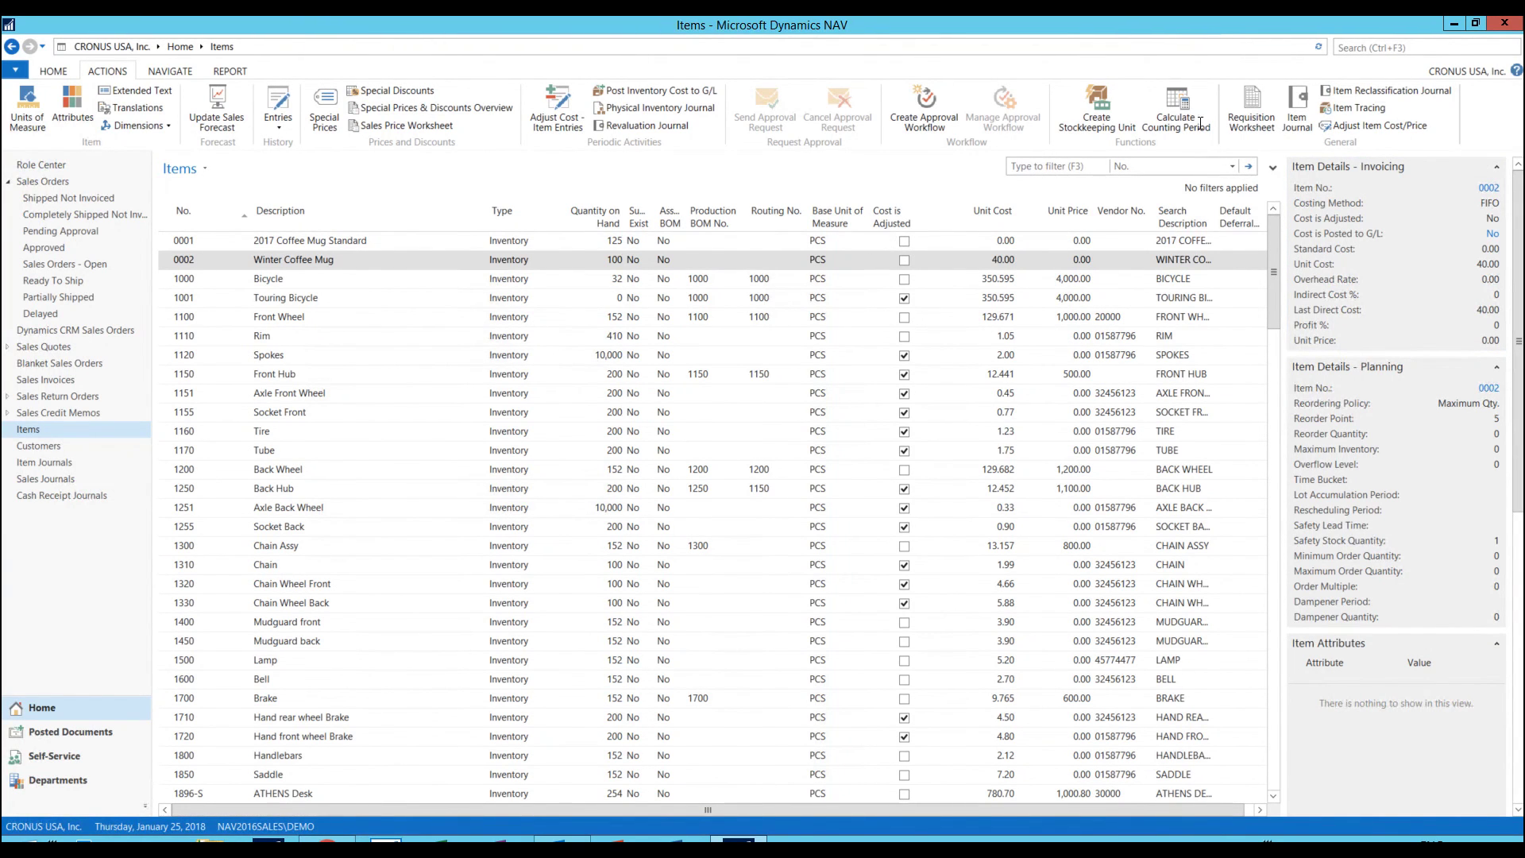
Search 'cost adj' and open the Adjust Cost - Item Entries batch job.
{"action": "left_click", "coordinate": [1360, 46]}
{"action": "type", "text": "cost adj"}
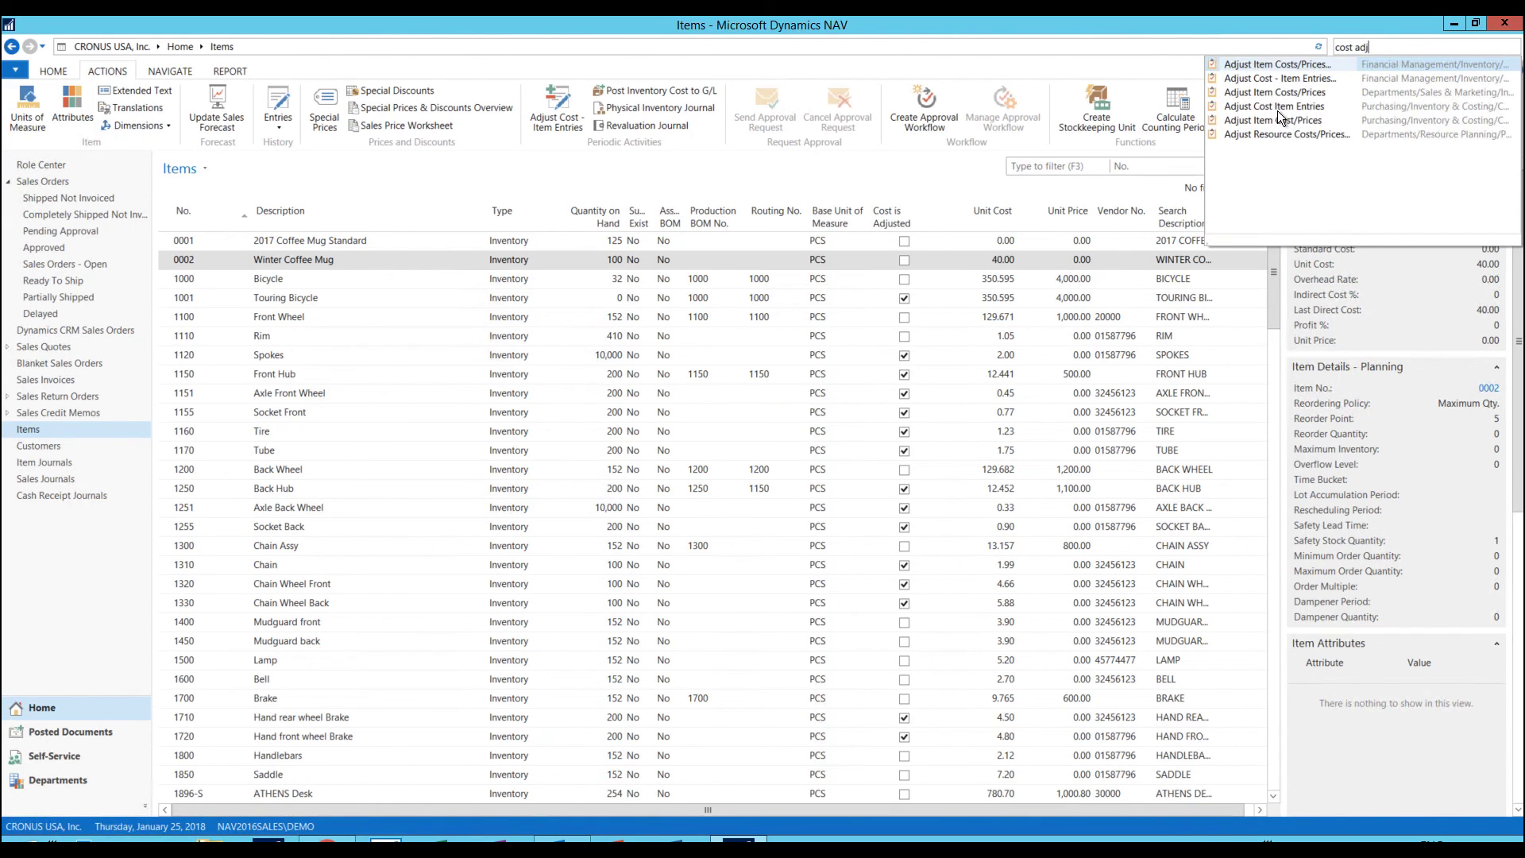
{"action": "left_click", "coordinate": [1299, 67]}
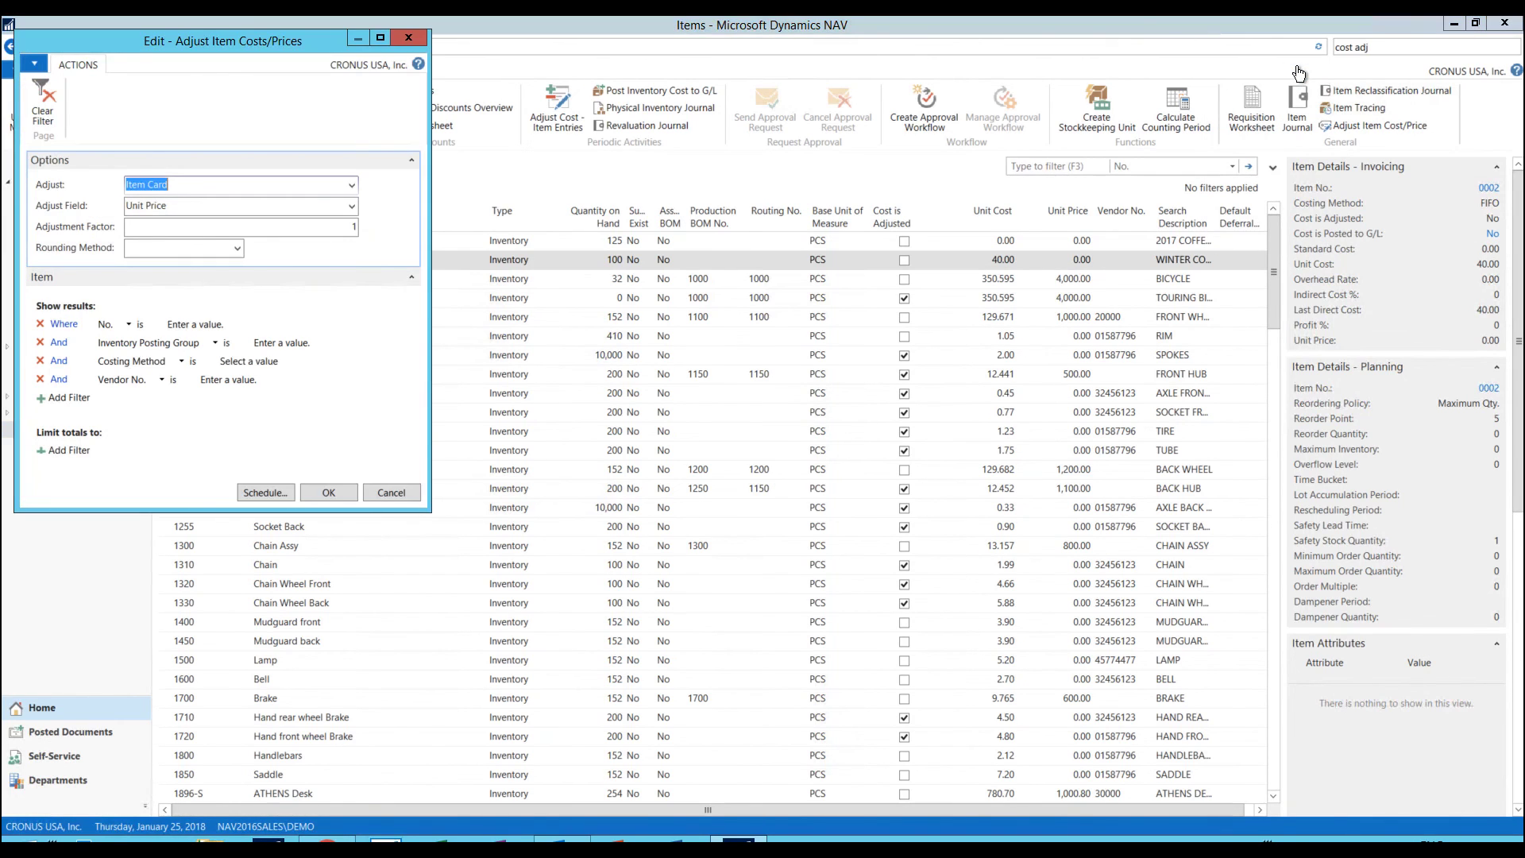
{"action": "left_click", "coordinate": [416, 39]}
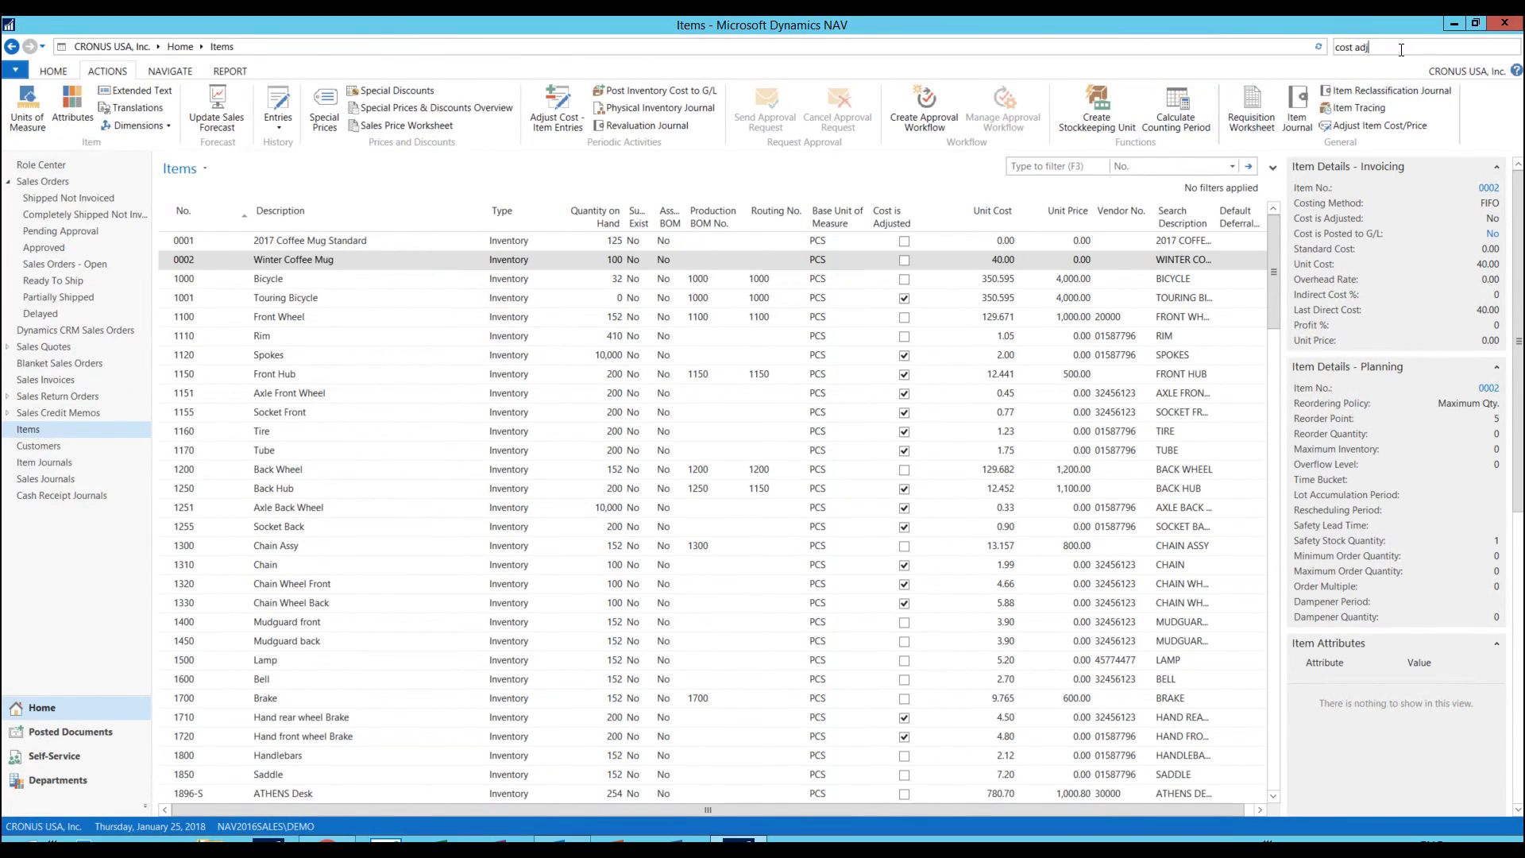
{"action": "left_click", "coordinate": [1401, 50]}
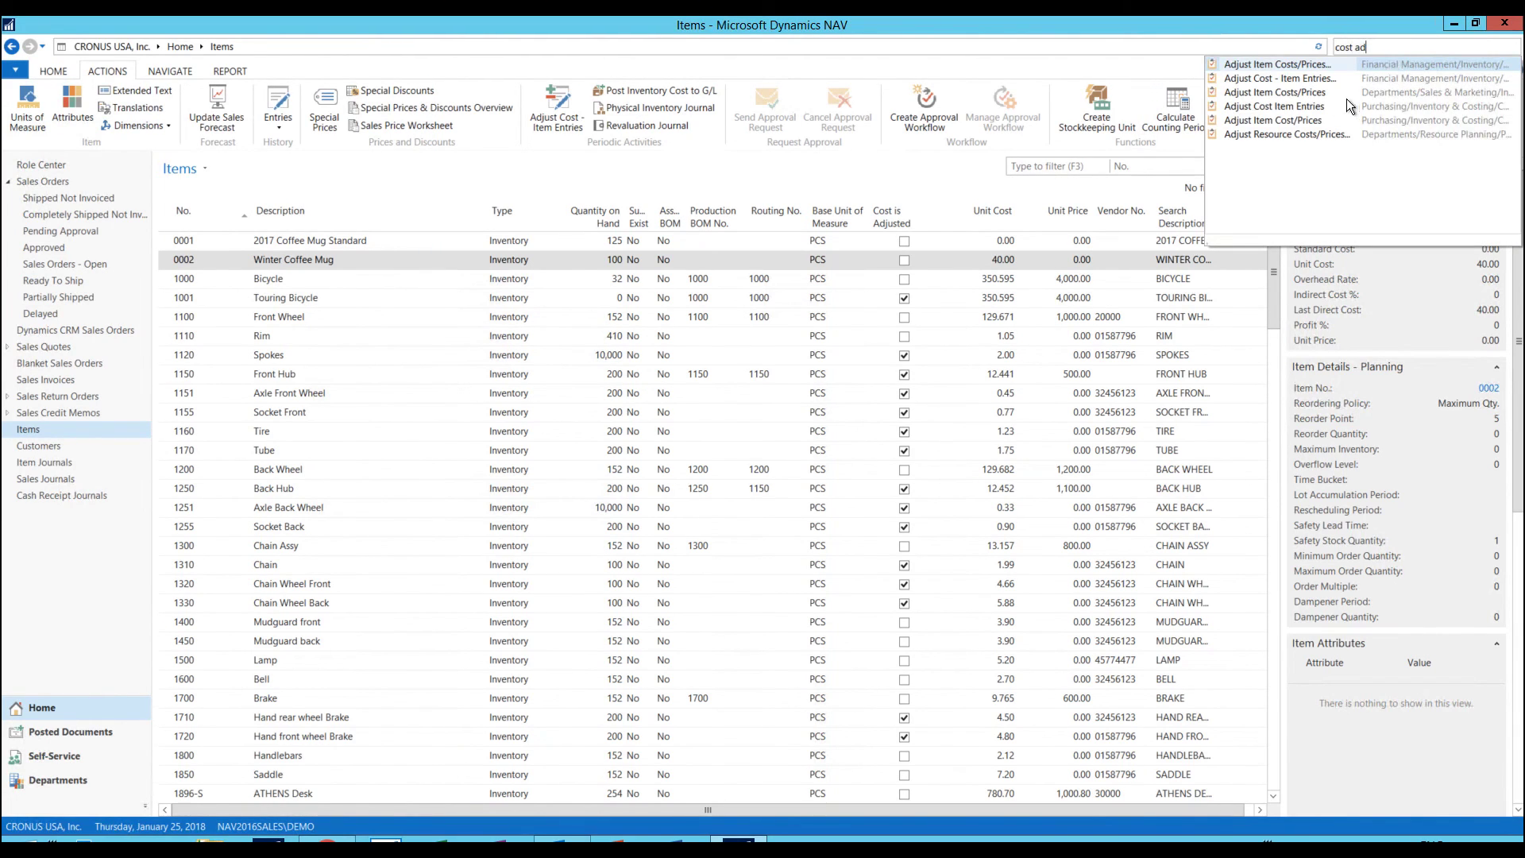
{"action": "left_click", "coordinate": [1310, 104]}
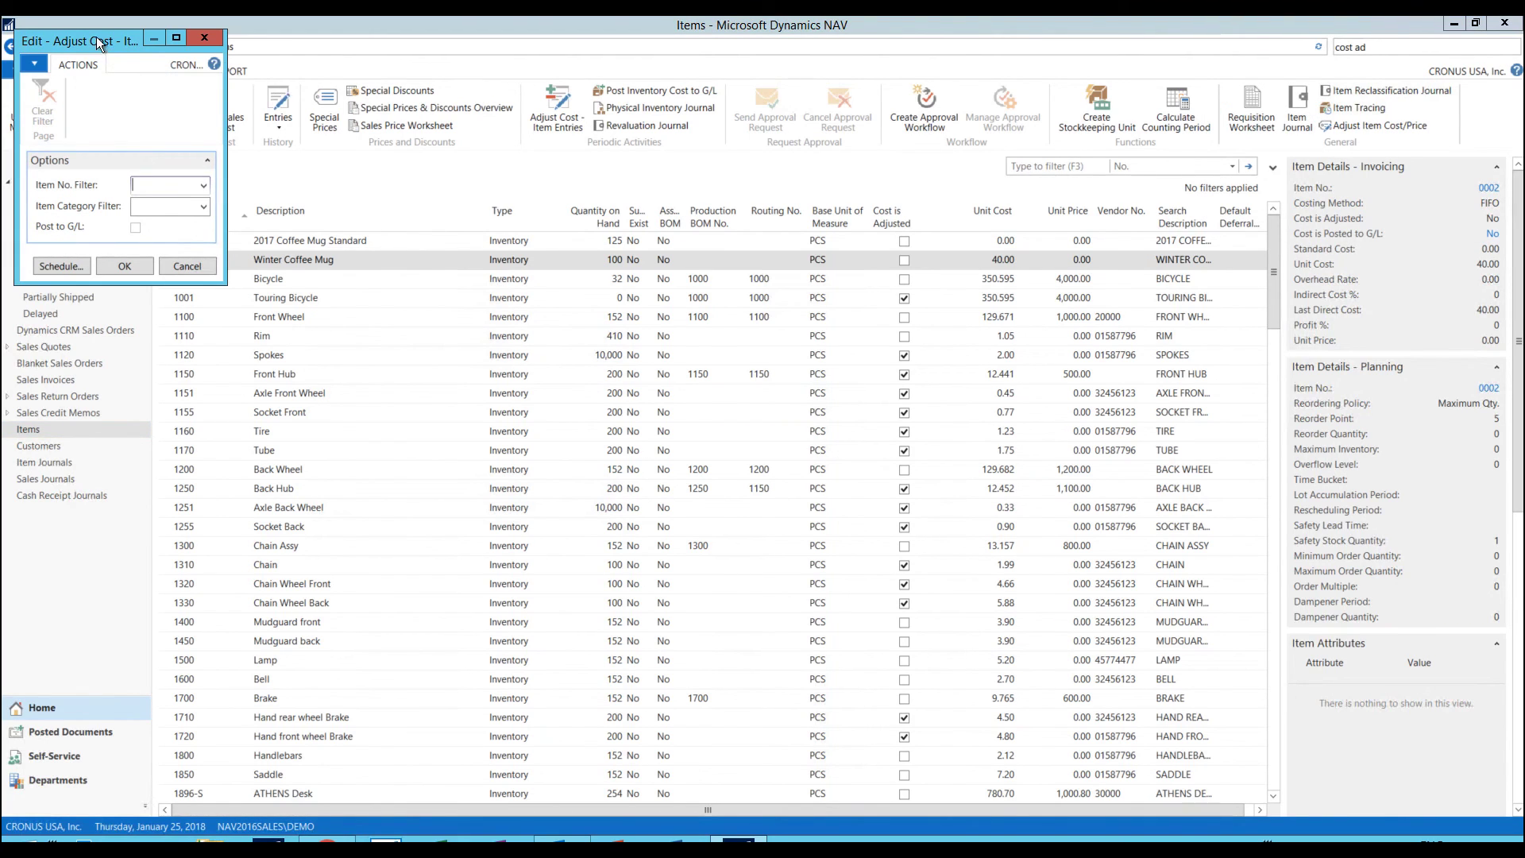
Run Adjust Cost - Item Entries with empty item filters and Post to G/L unchecked.
{"action": "left_click_drag", "start_coordinate": [97, 37], "coordinate": [367, 141]}
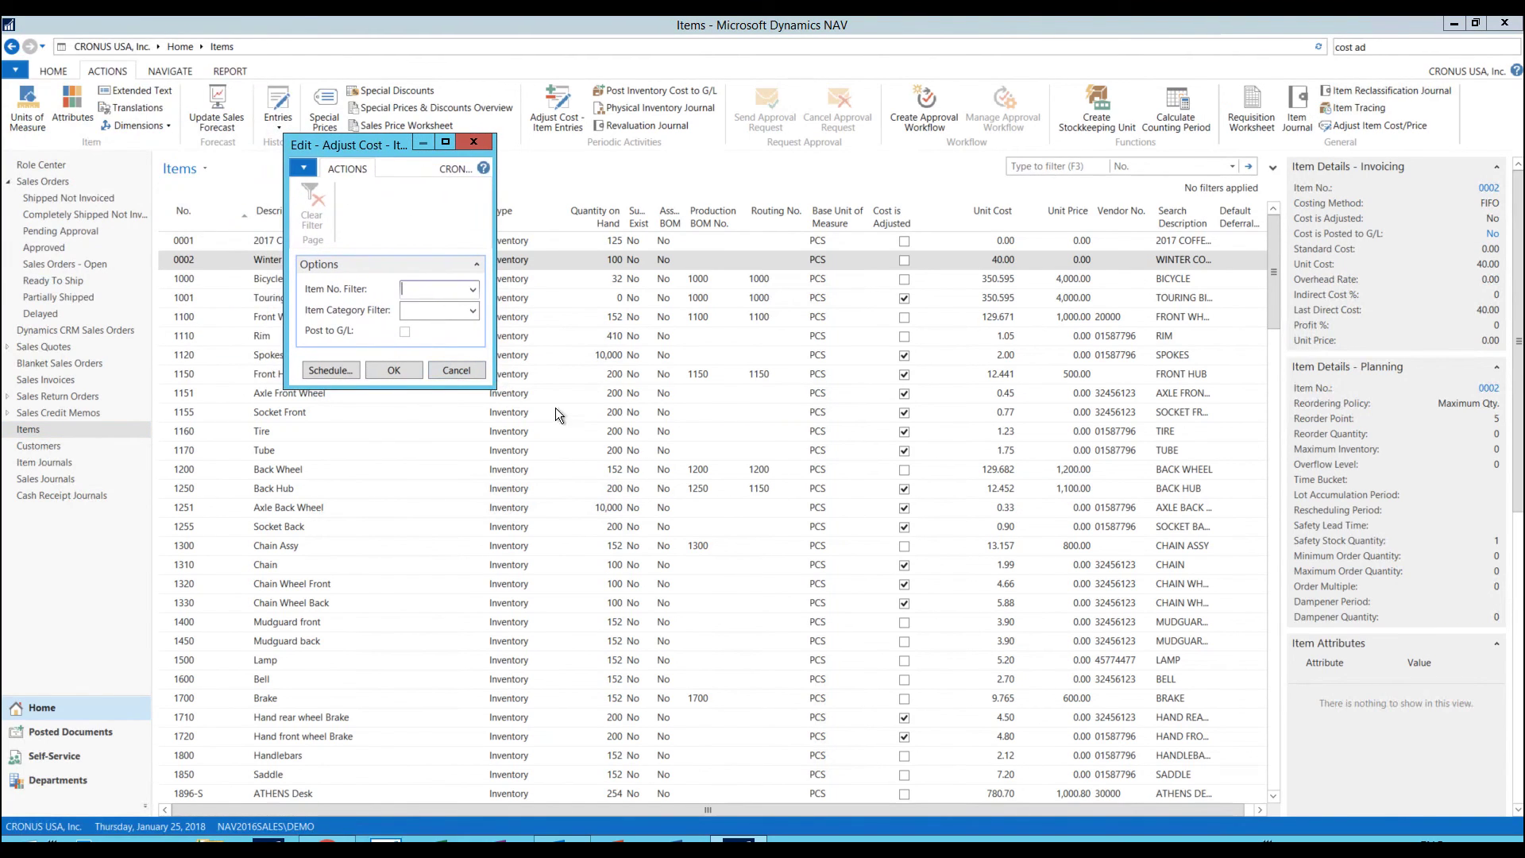
{"action": "left_click_drag", "start_coordinate": [493, 384], "coordinate": [761, 477]}
{"action": "left_click_drag", "start_coordinate": [481, 146], "coordinate": [839, 132]}
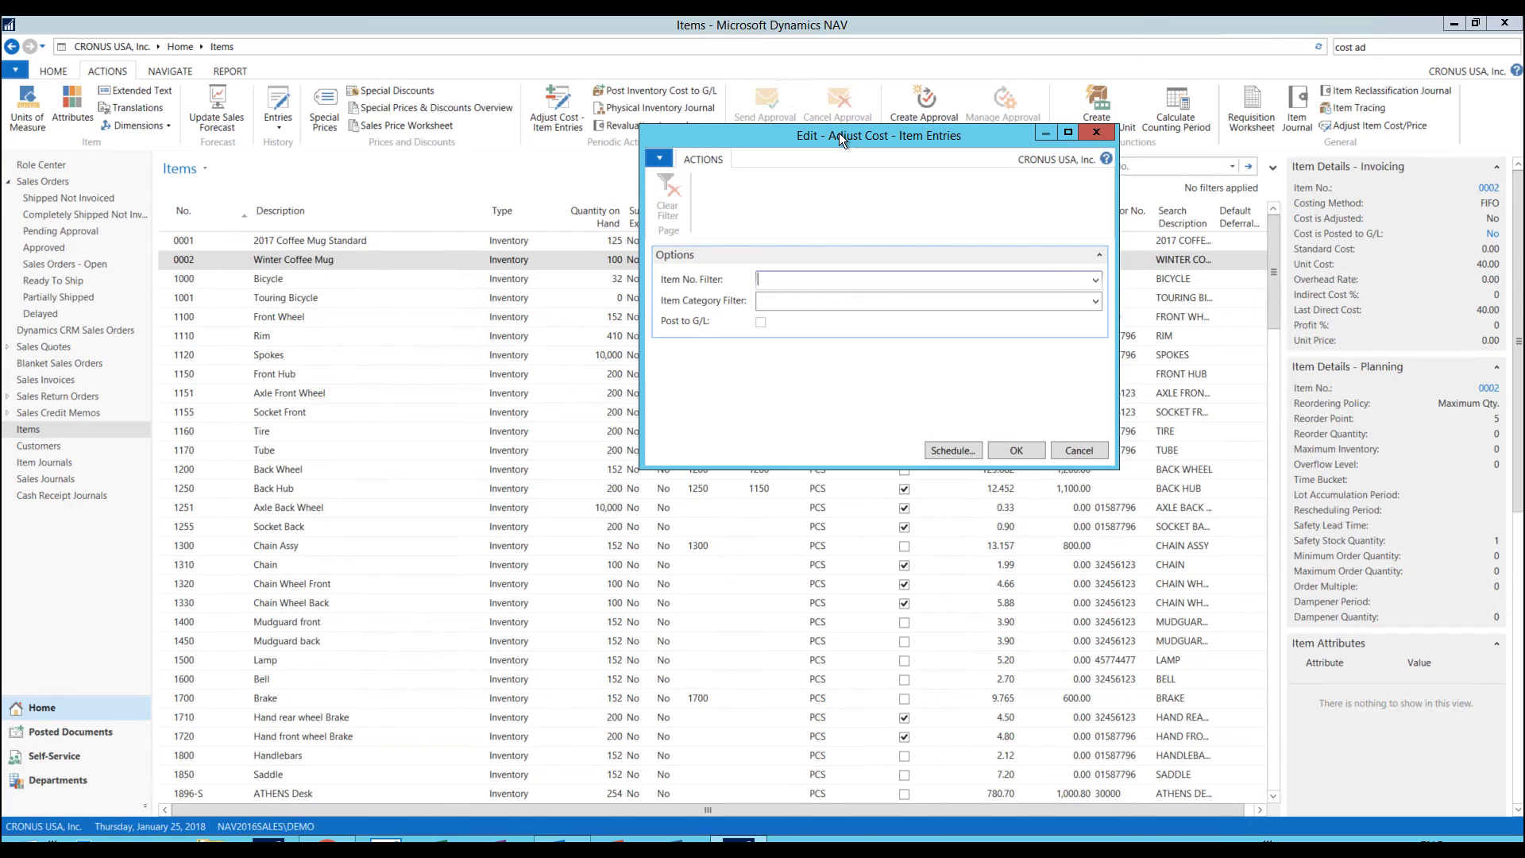
{"action": "left_click_drag", "start_coordinate": [842, 140], "coordinate": [818, 135]}
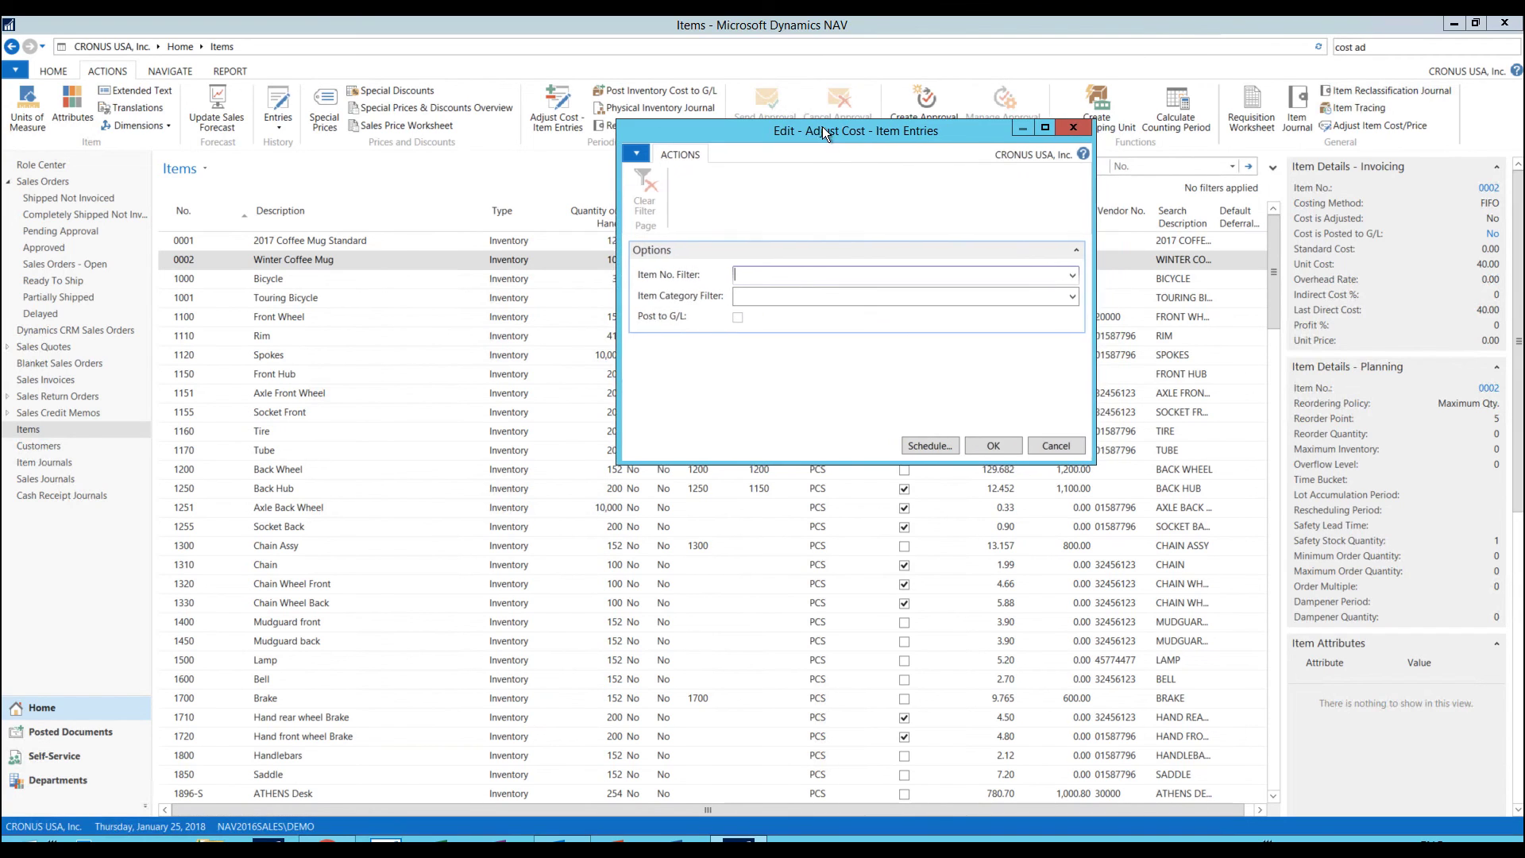
{"action": "left_click", "coordinate": [993, 446]}
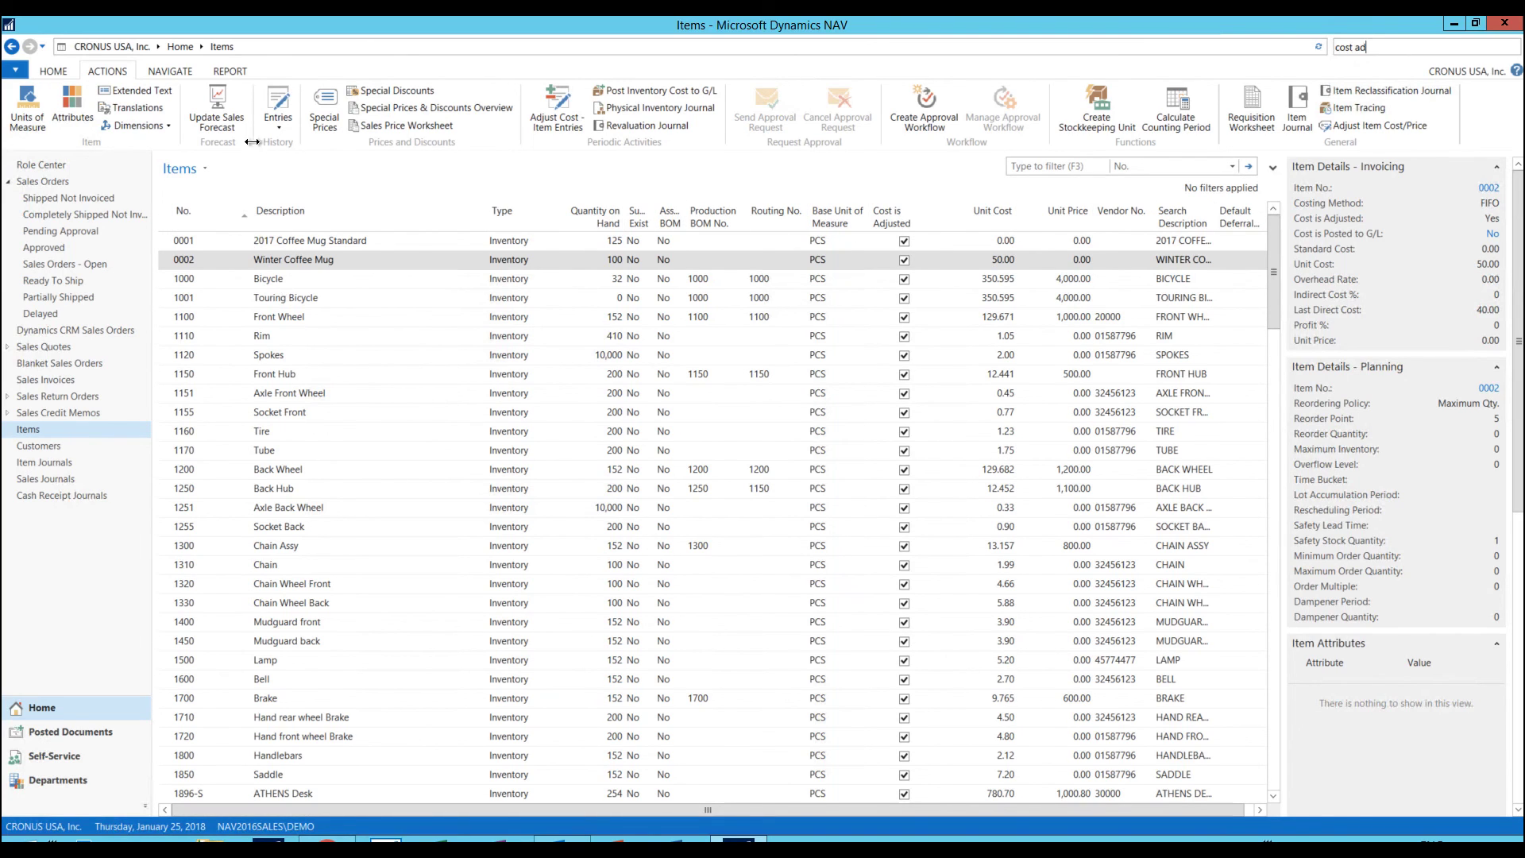
Open the item ledger entries for 0002 Winter Coffee Mug, showing the sale's cost amount of -4,000.00.
{"action": "left_click", "coordinate": [275, 125]}
{"action": "left_click", "coordinate": [315, 143]}
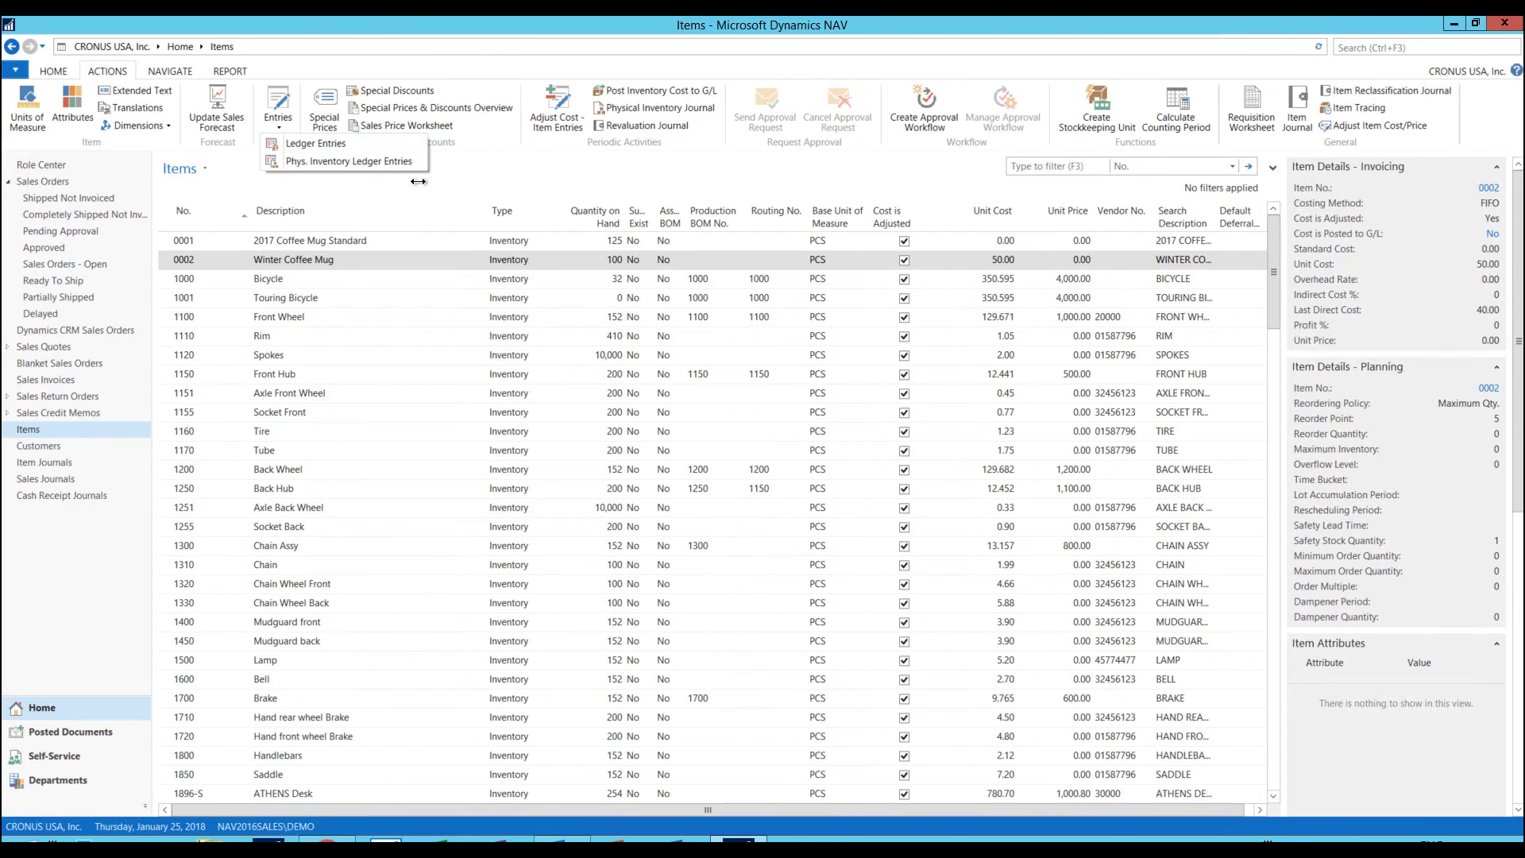